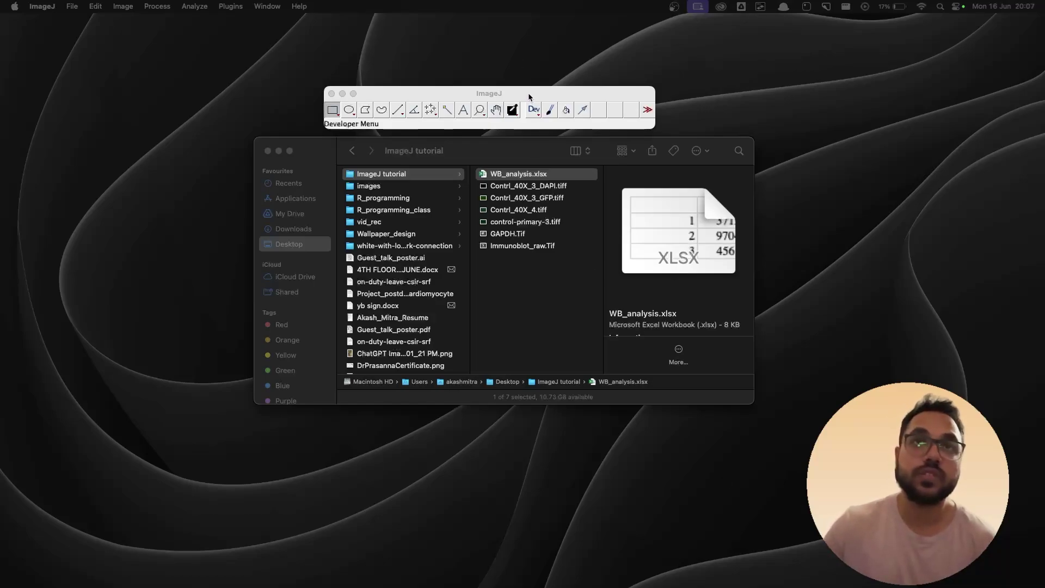
# - Move the ImageJ main window up slightly, next to the ImageJ tutorial folder in Finder
pyautogui.moveTo(528, 95); pyautogui.dragTo(533, 83)
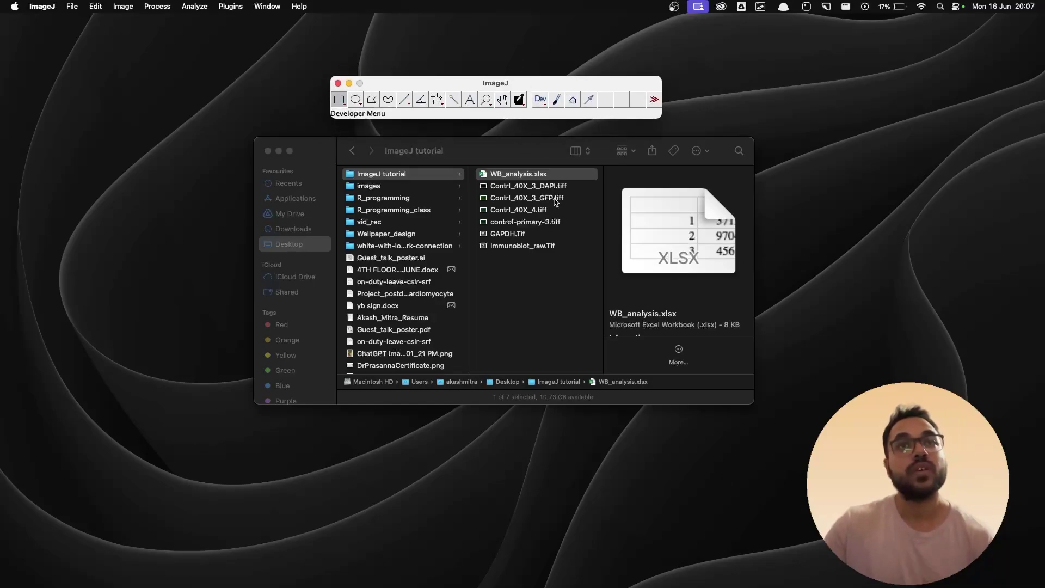
# - Open Contrl_40X_3_DAPI.tiff and Contrl_40X_3_GFP.tiff in ImageJ by dropping them from Finder
pyautogui.click(531, 190)
pyautogui.click(532, 188)
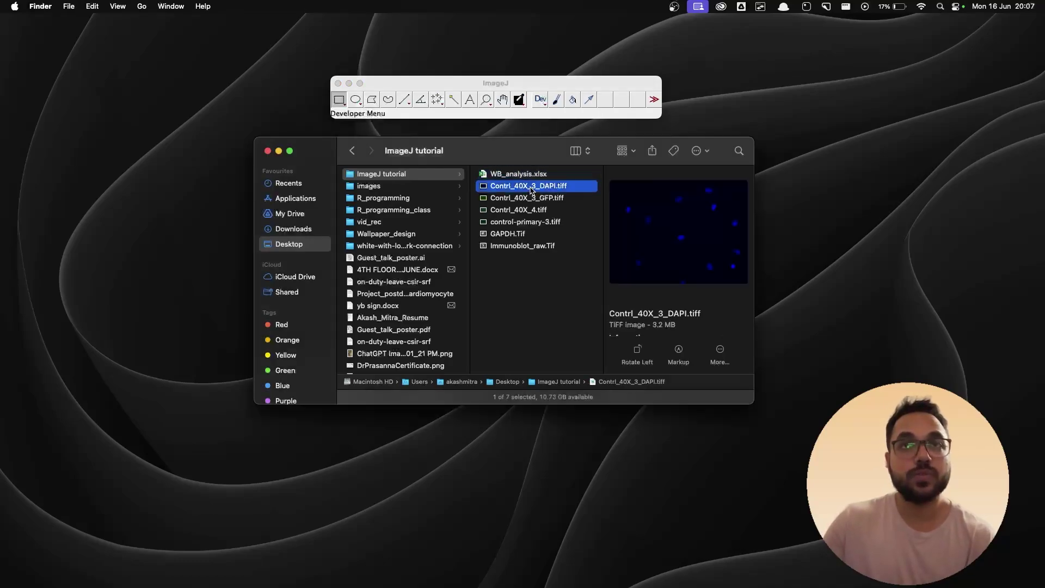
pyautogui.keyDown('shift'); pyautogui.click(536, 198); pyautogui.keyUp('shift')
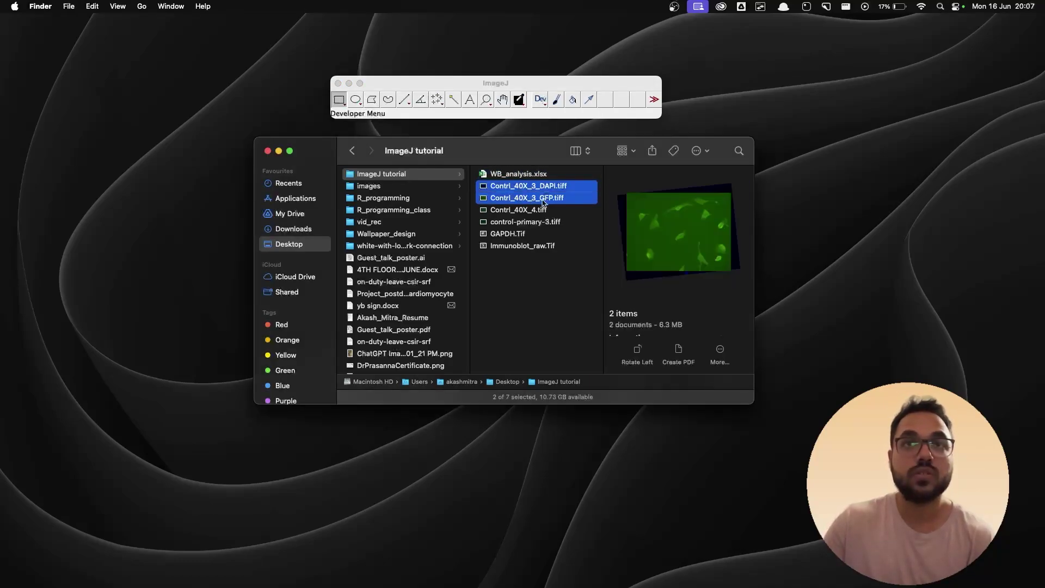
pyautogui.moveTo(543, 203); pyautogui.dragTo(528, 124)
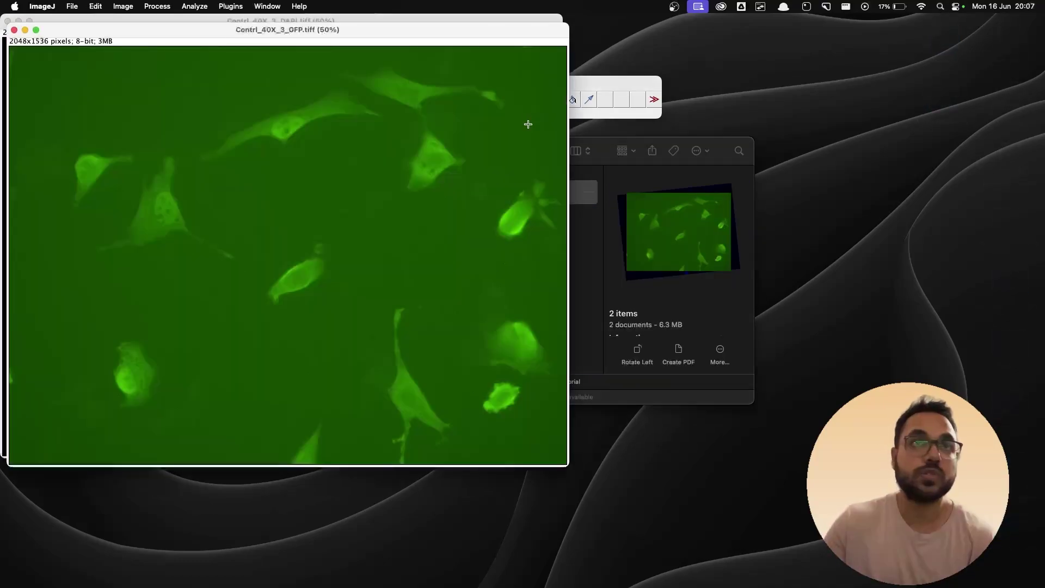
# - Zoom both images out to 33.3% and arrange them side by side
pyautogui.moveTo(457, 30); pyautogui.dragTo(821, 64)
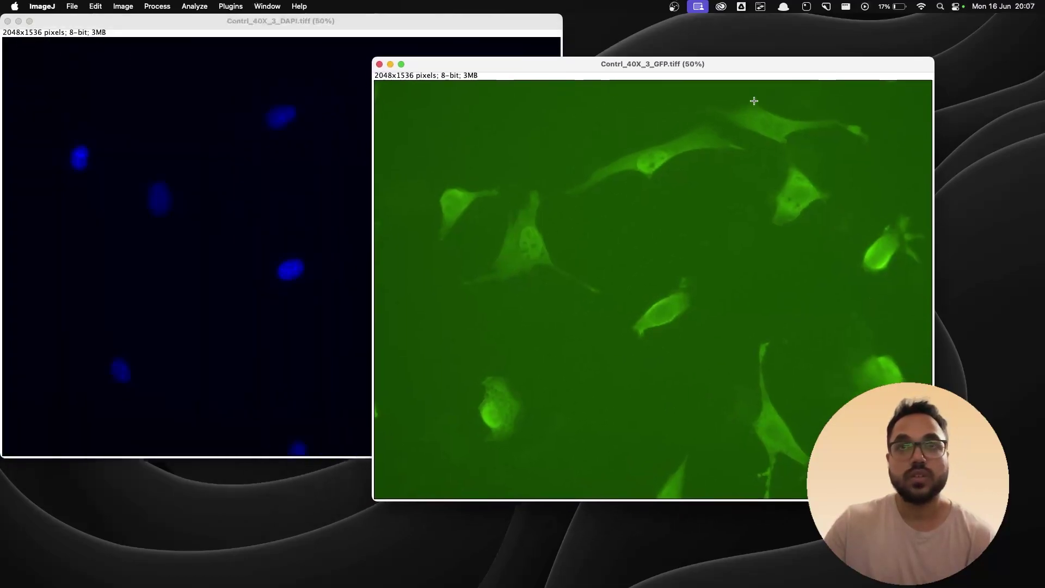
pyautogui.press('-')
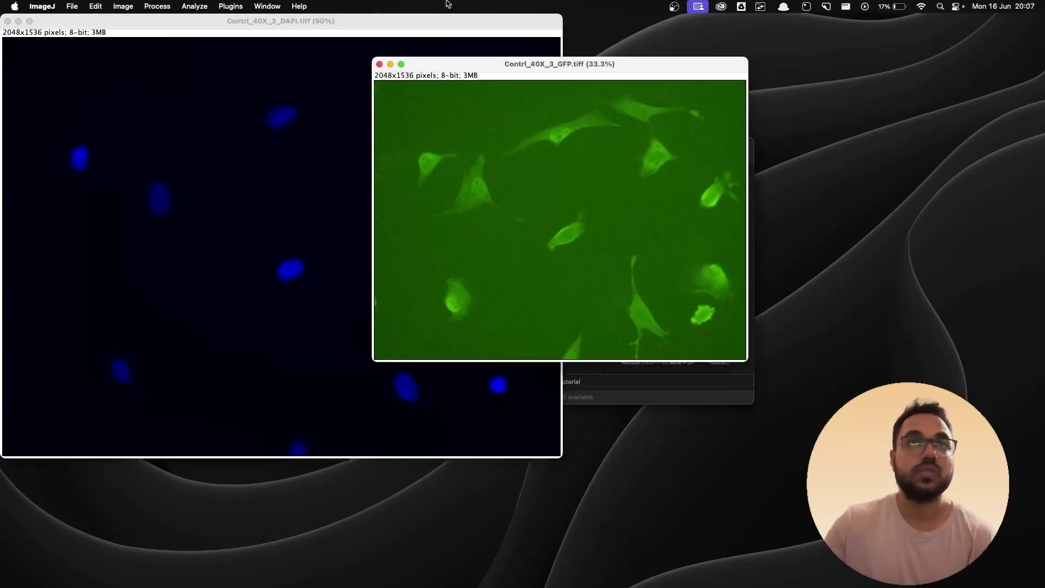
pyautogui.click(441, 23)
pyautogui.press('-')
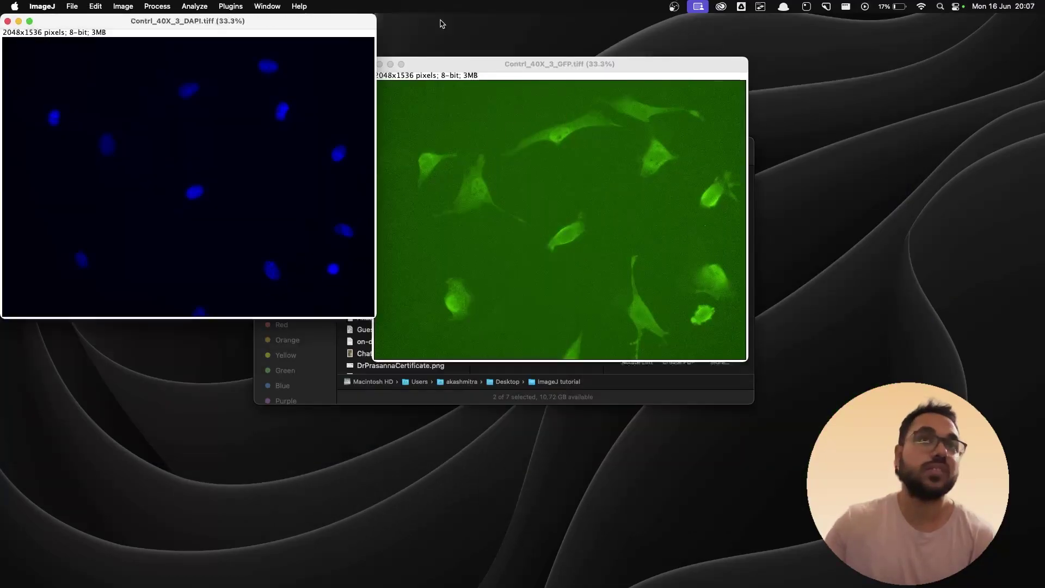
pyautogui.moveTo(514, 65); pyautogui.dragTo(715, 125)
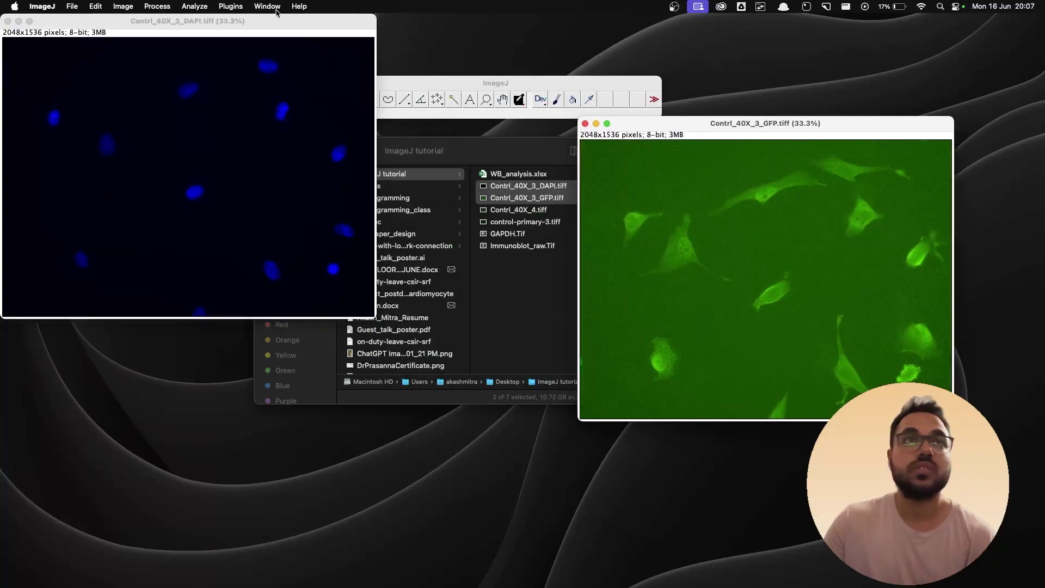
pyautogui.moveTo(268, 25); pyautogui.dragTo(450, 122)
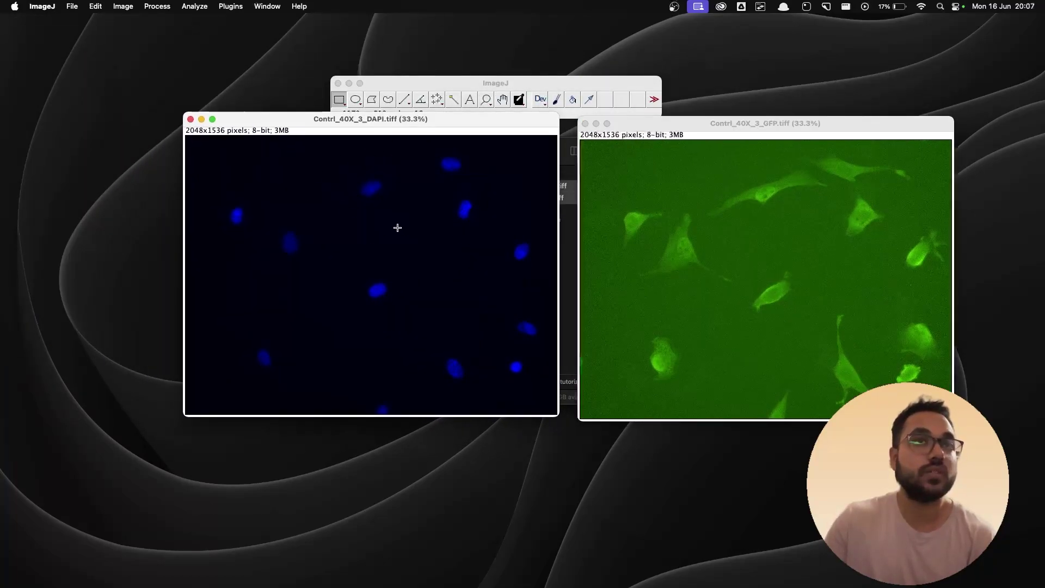
# - Convert the DAPI image to 8-bit grayscale
pyautogui.click(762, 124)
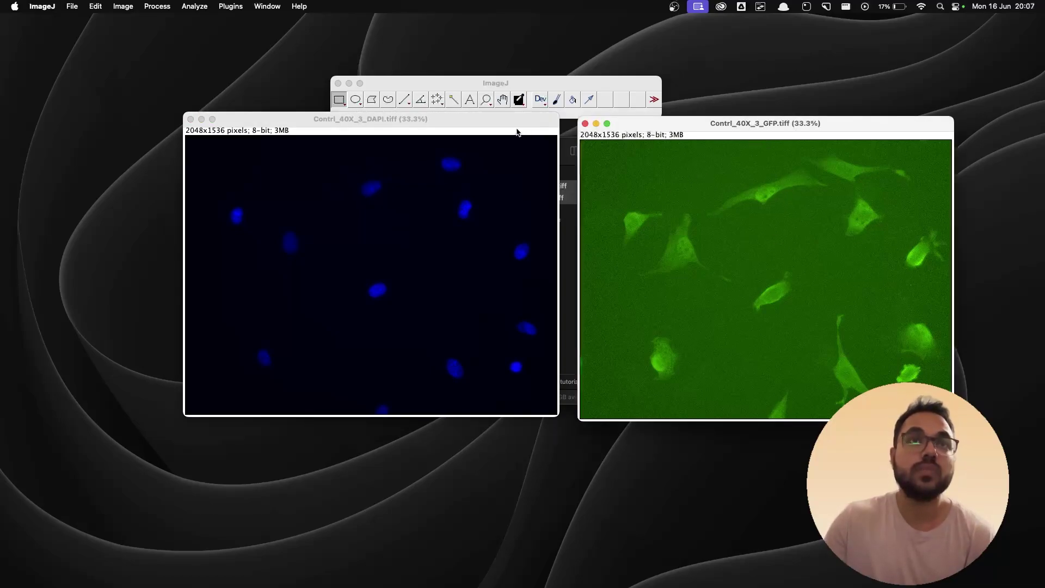
pyautogui.click(492, 125)
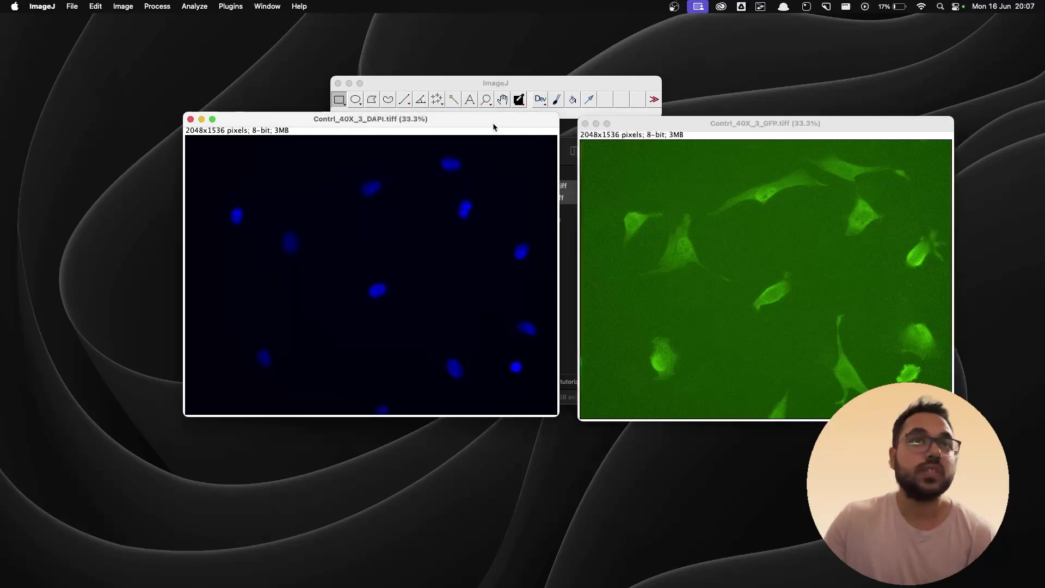
pyautogui.click(123, 6)
pyautogui.moveTo(137, 24)
pyautogui.click(249, 22)
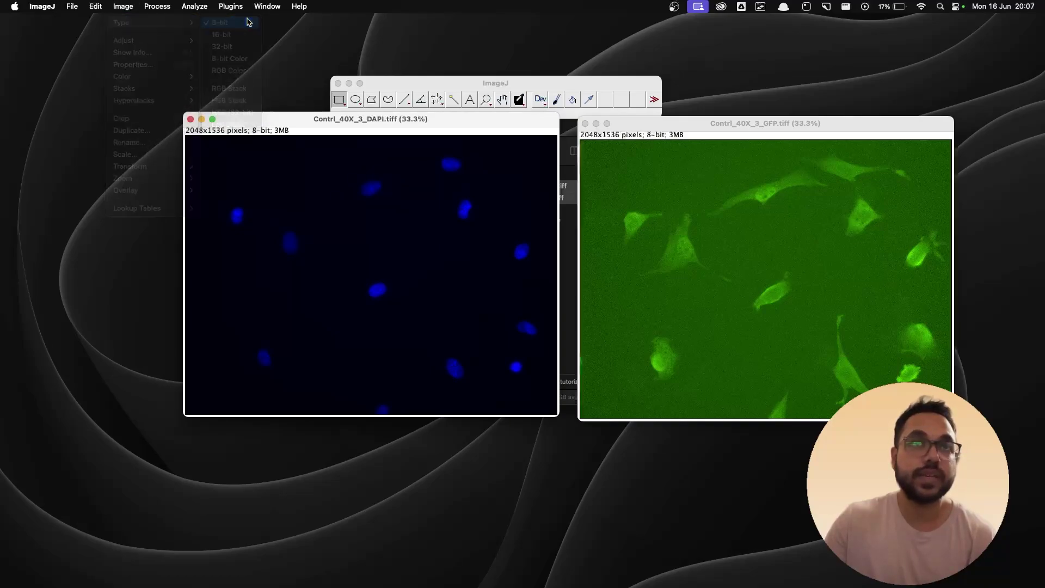
# - Convert the GFP image to 8-bit grayscale as well, then nudge the DAPI window
pyautogui.click(632, 126)
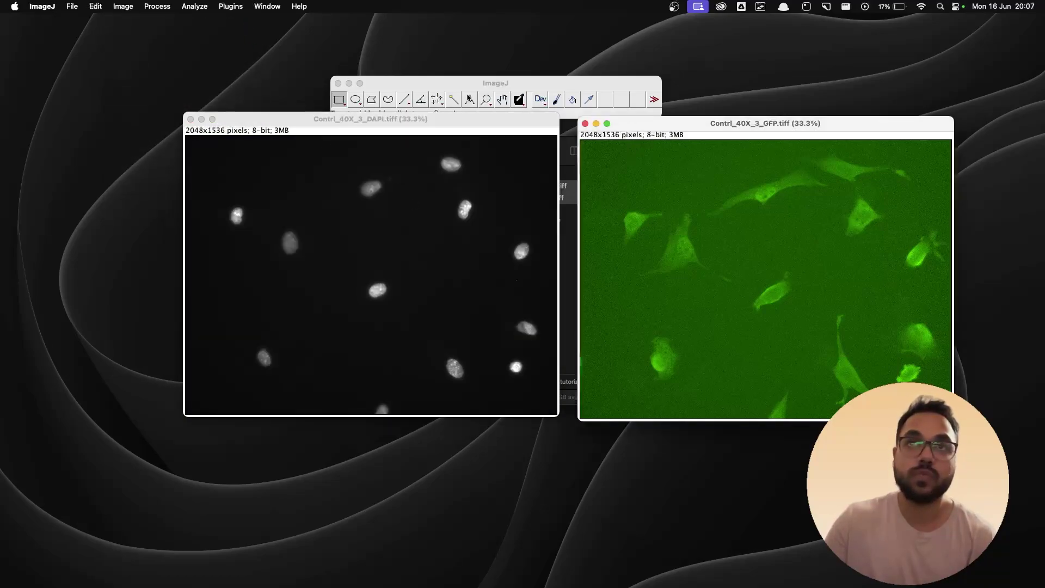
pyautogui.click(129, 8)
pyautogui.moveTo(164, 22)
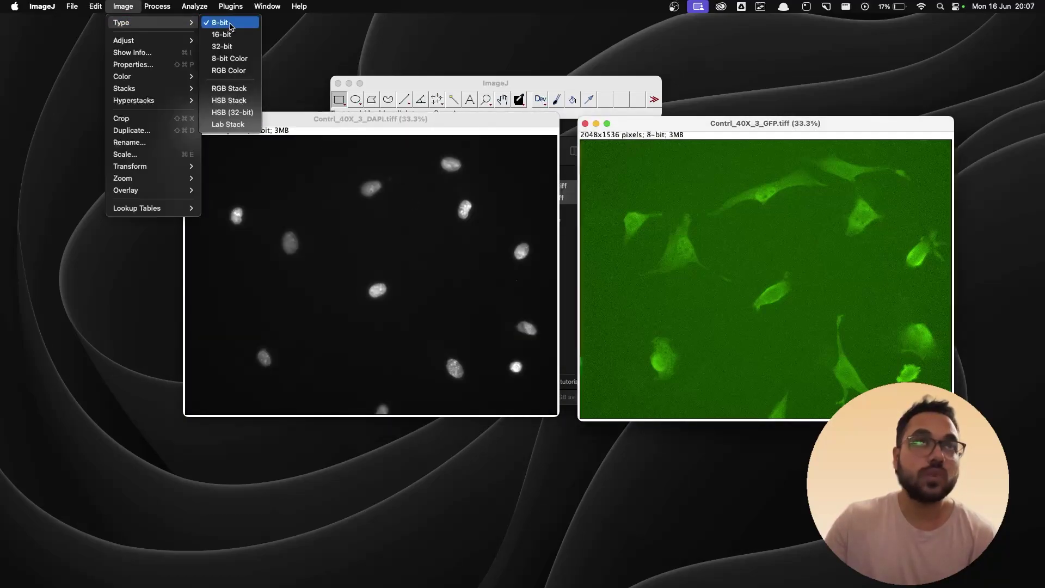
pyautogui.click(230, 25)
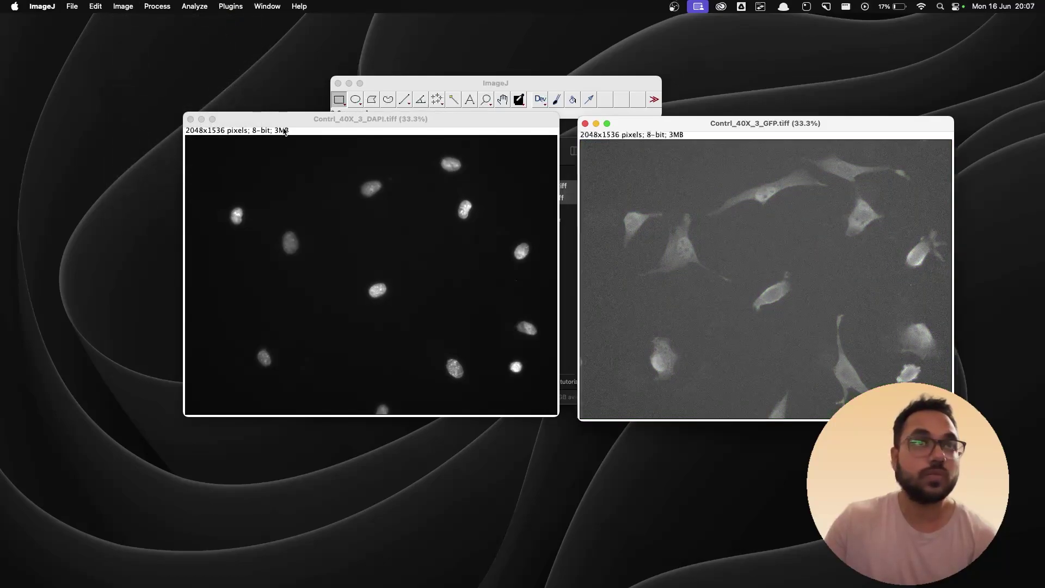
pyautogui.click(283, 124)
pyautogui.moveTo(284, 124)
pyautogui.mouseDown()
pyautogui.moveTo(294, 147)
pyautogui.moveTo(292, 133)
pyautogui.mouseUp()
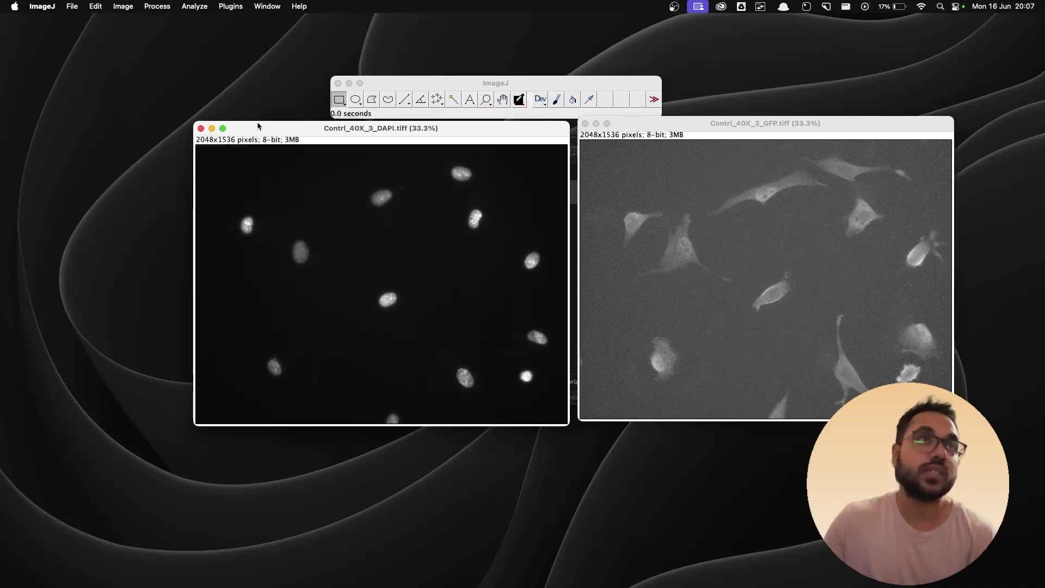
# - Threshold the DAPI image at 59–243 so only nuclei are red, then apply it as a binary mask
pyautogui.click(130, 7)
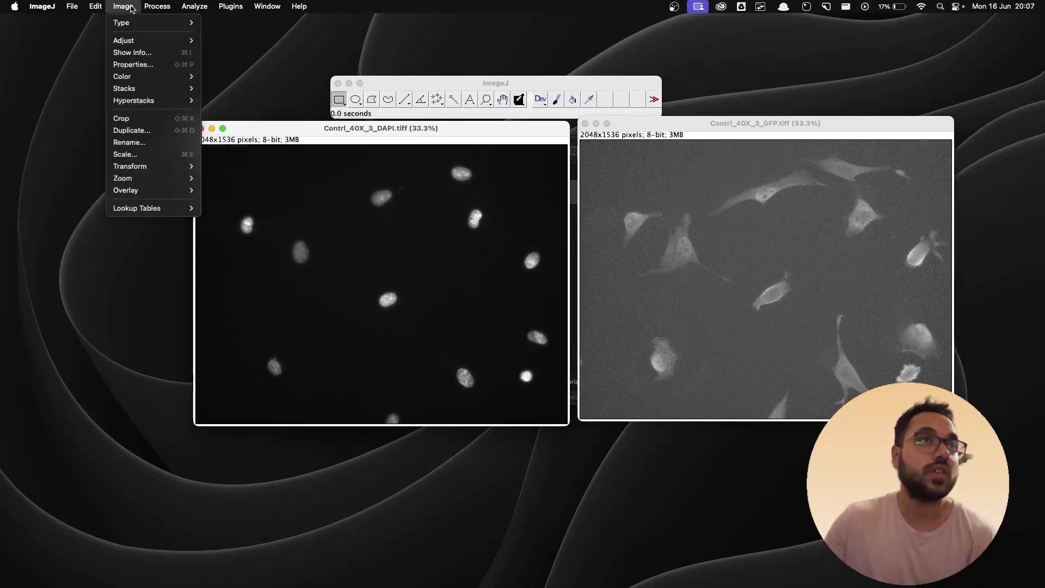
pyautogui.moveTo(155, 40)
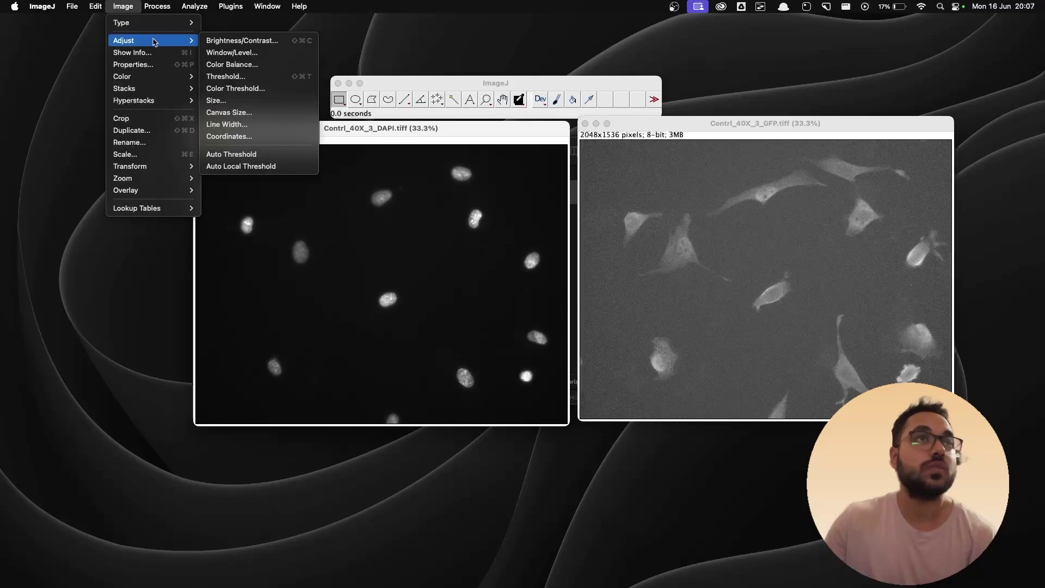
pyautogui.click(228, 76)
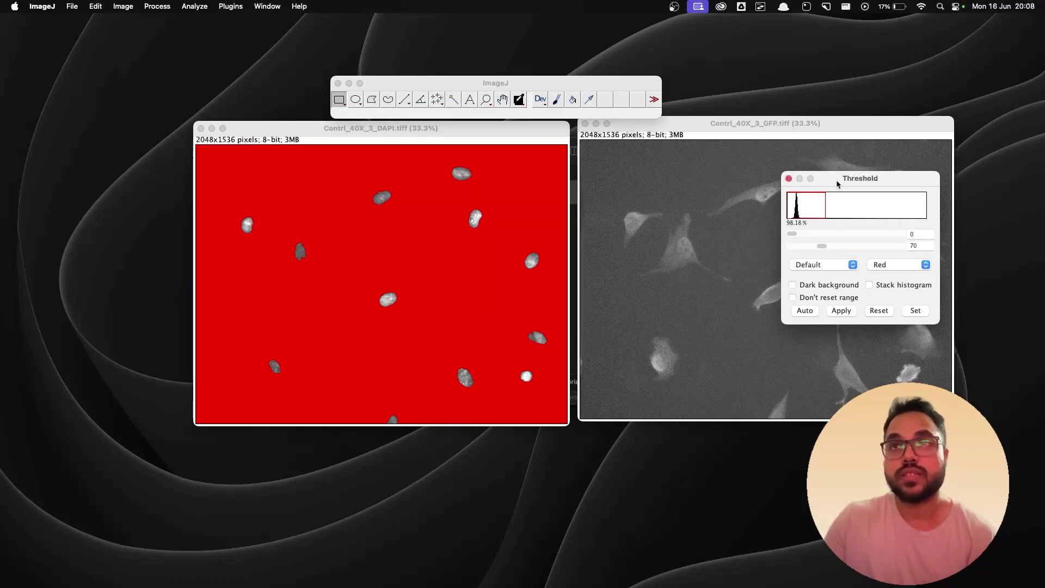
pyautogui.moveTo(837, 183); pyautogui.dragTo(782, 184)
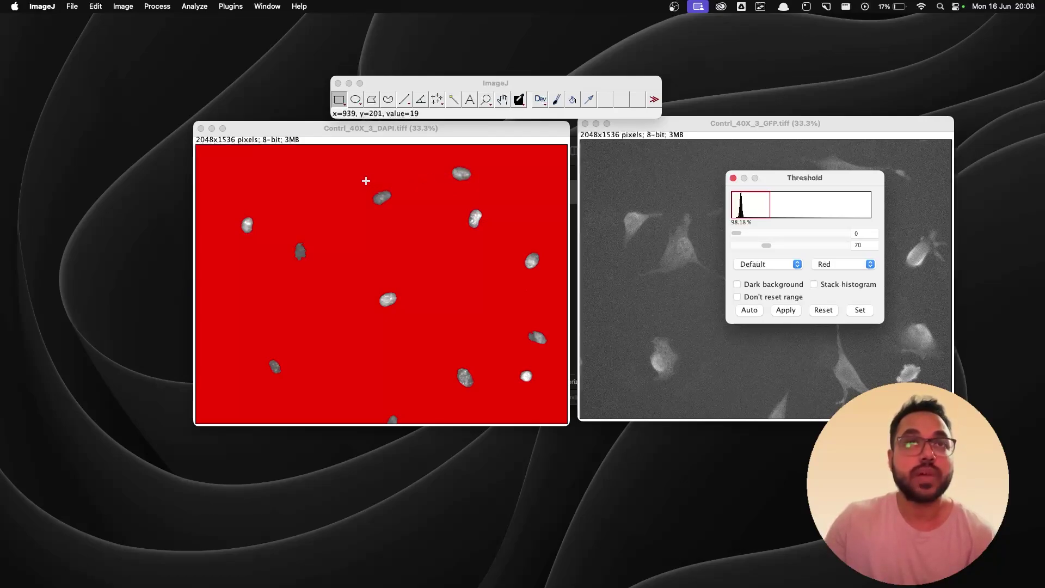
pyautogui.moveTo(766, 245); pyautogui.dragTo(840, 246)
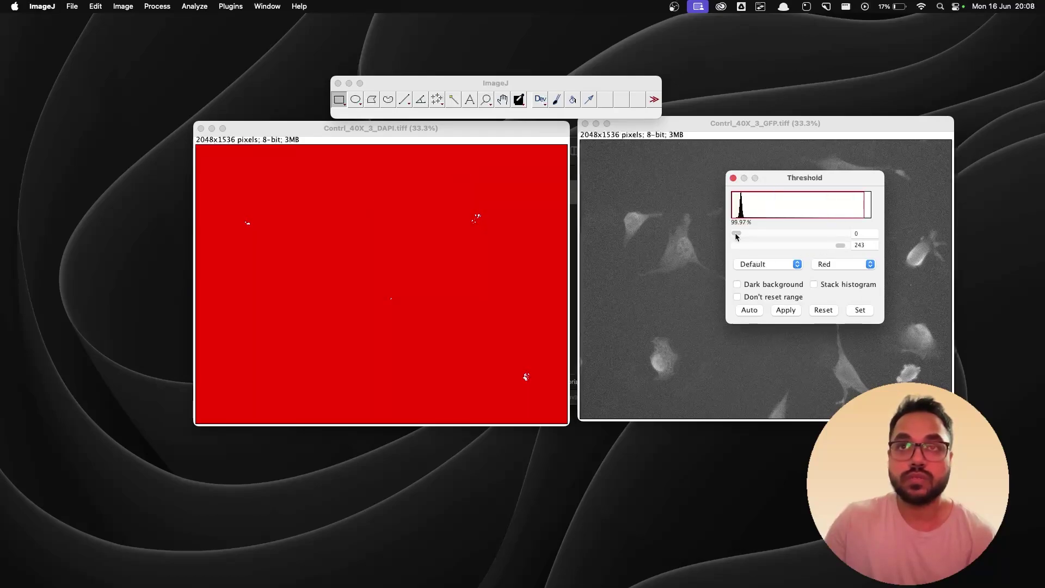
pyautogui.moveTo(735, 236); pyautogui.dragTo(760, 239)
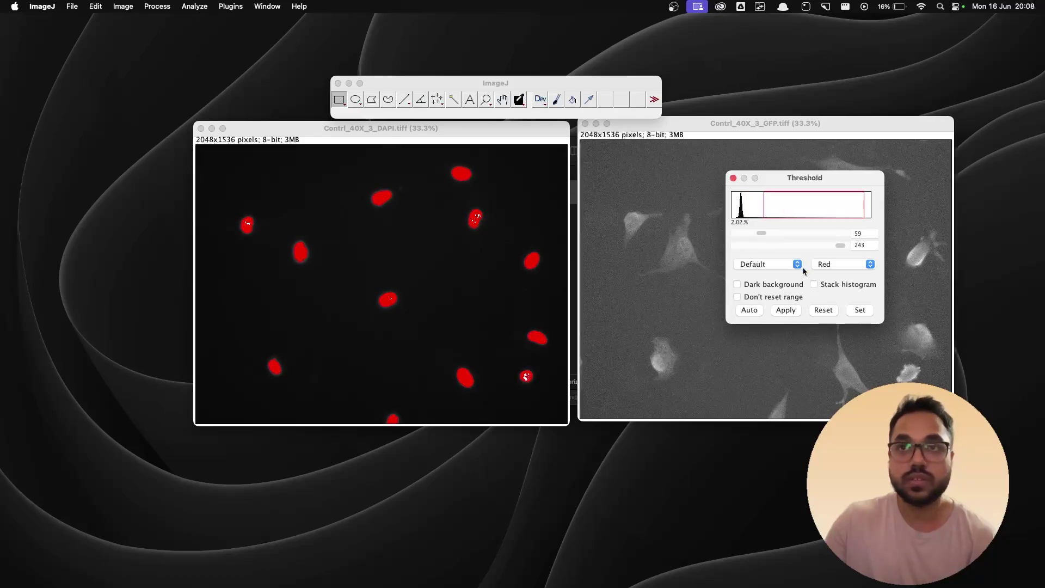
pyautogui.click(786, 310)
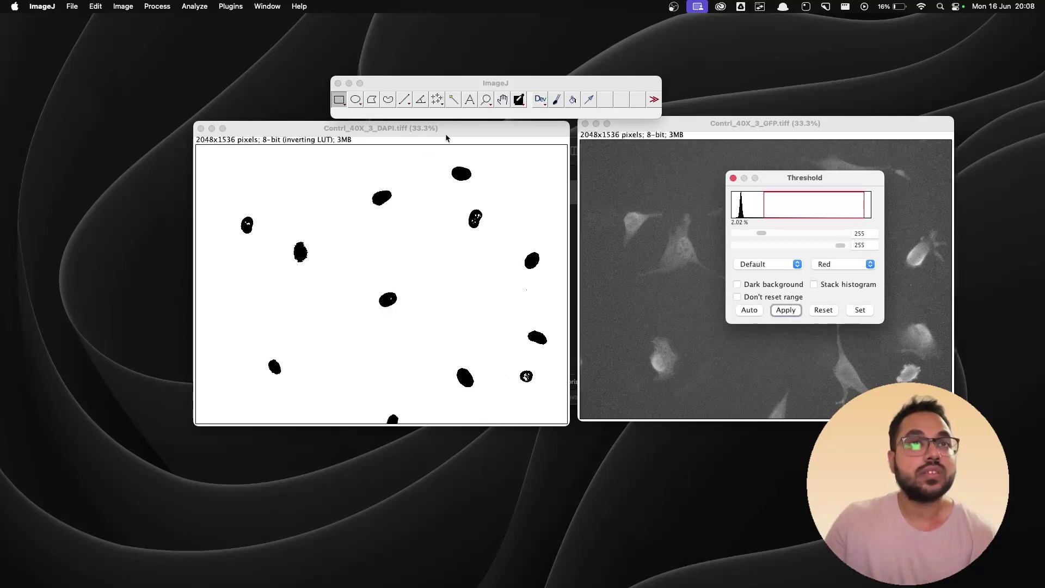
# - Create a selection from the binary DAPI mask so every nucleus is outlined
pyautogui.click(69, 8)
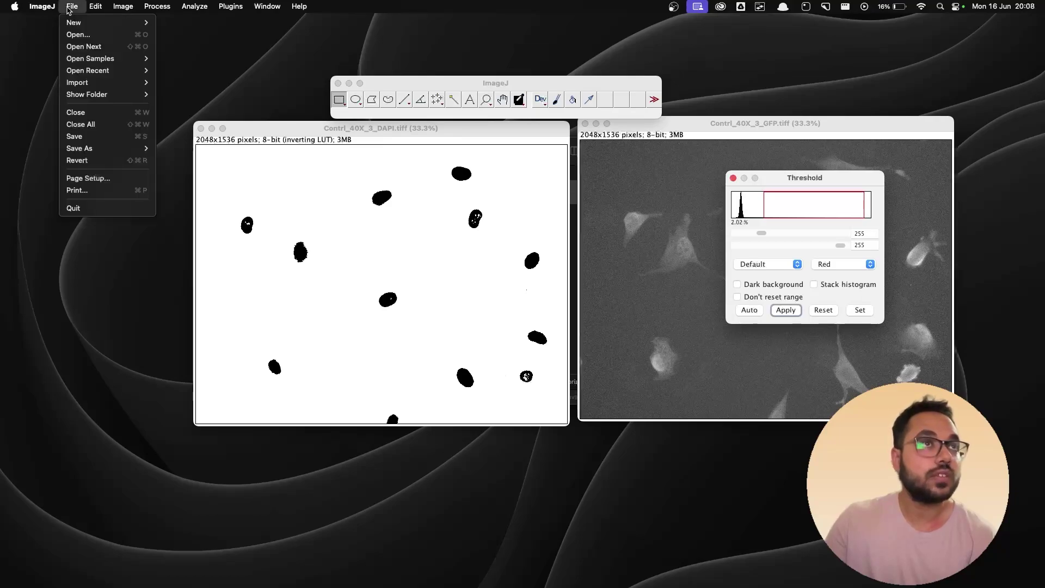
pyautogui.moveTo(134, 148)
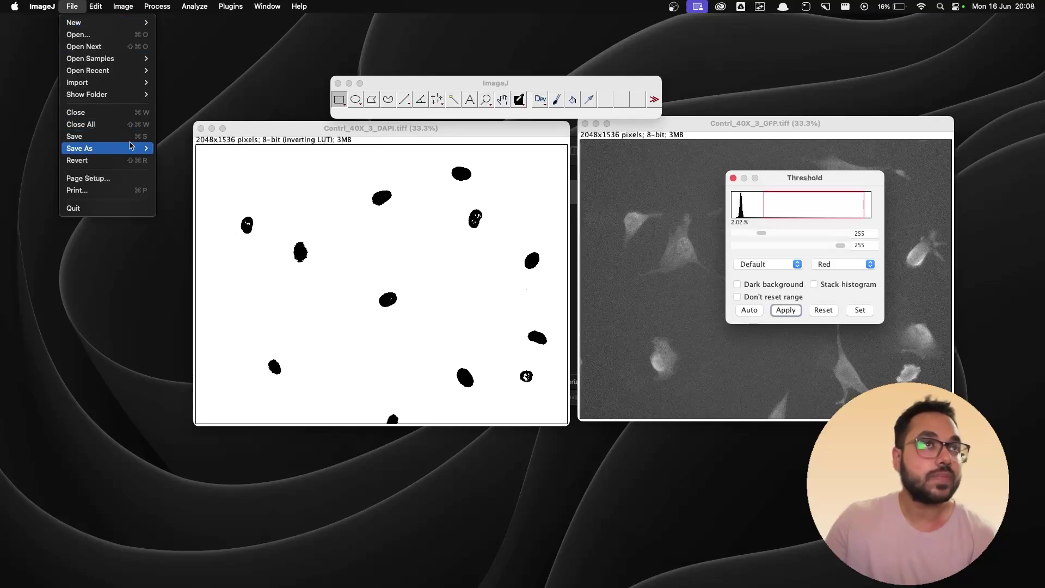
pyautogui.moveTo(95, 7)
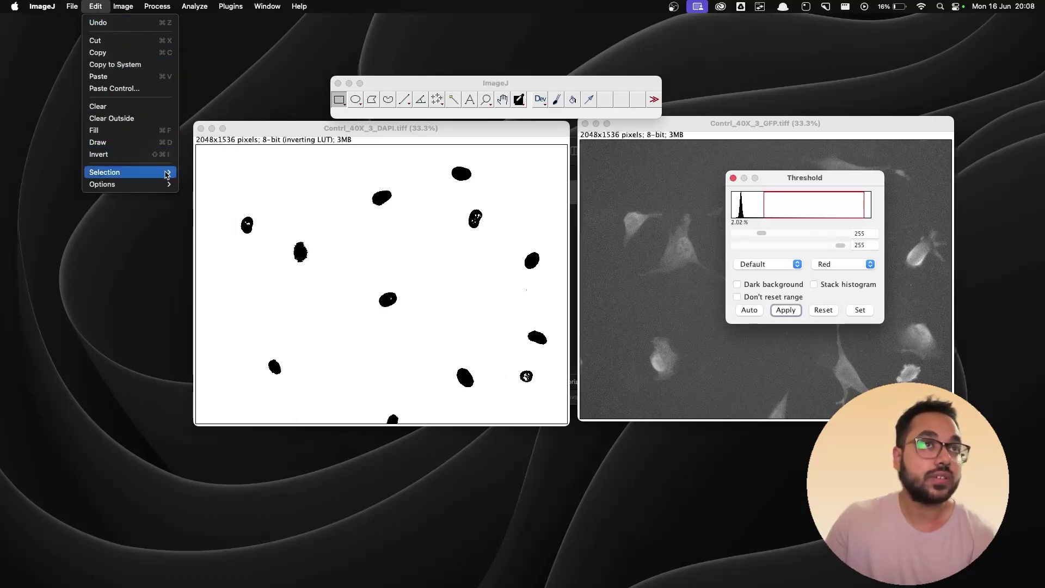
pyautogui.moveTo(166, 172)
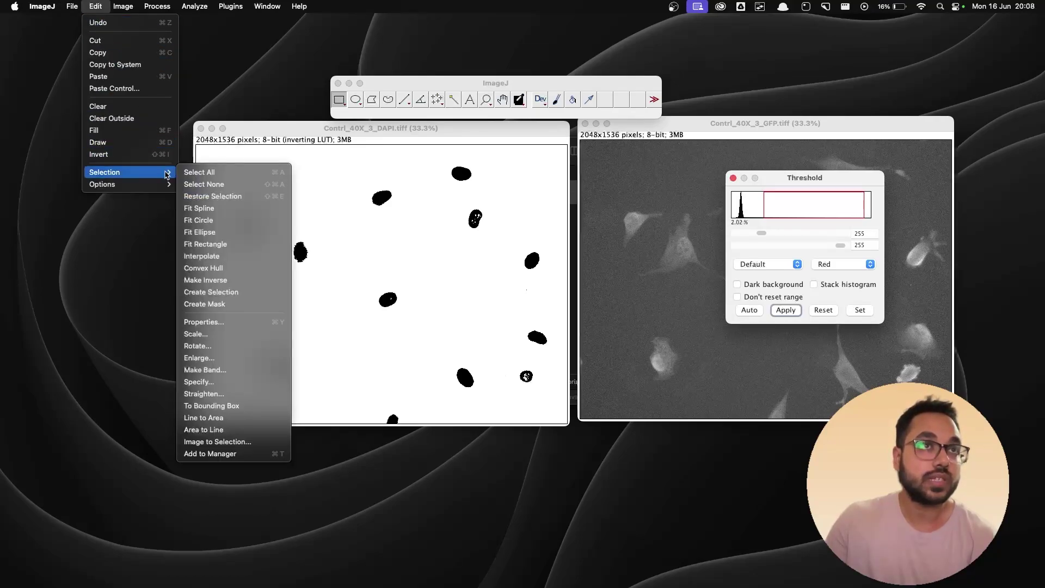
pyautogui.click(218, 295)
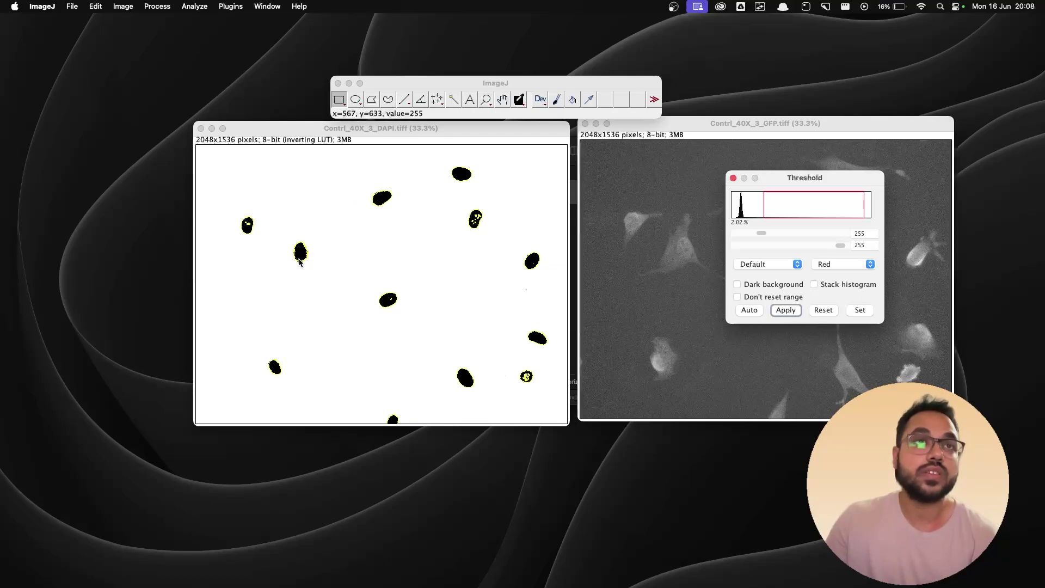
# - Save the current nucleus selection to the tutorial folder under the file name nucleus.roi
pyautogui.click(73, 6)
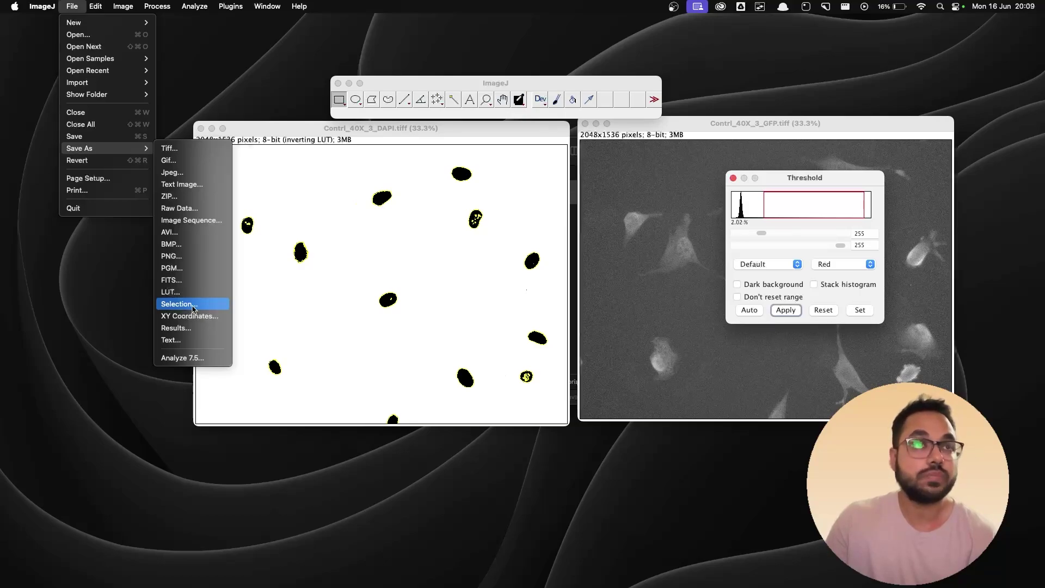
pyautogui.click(193, 308)
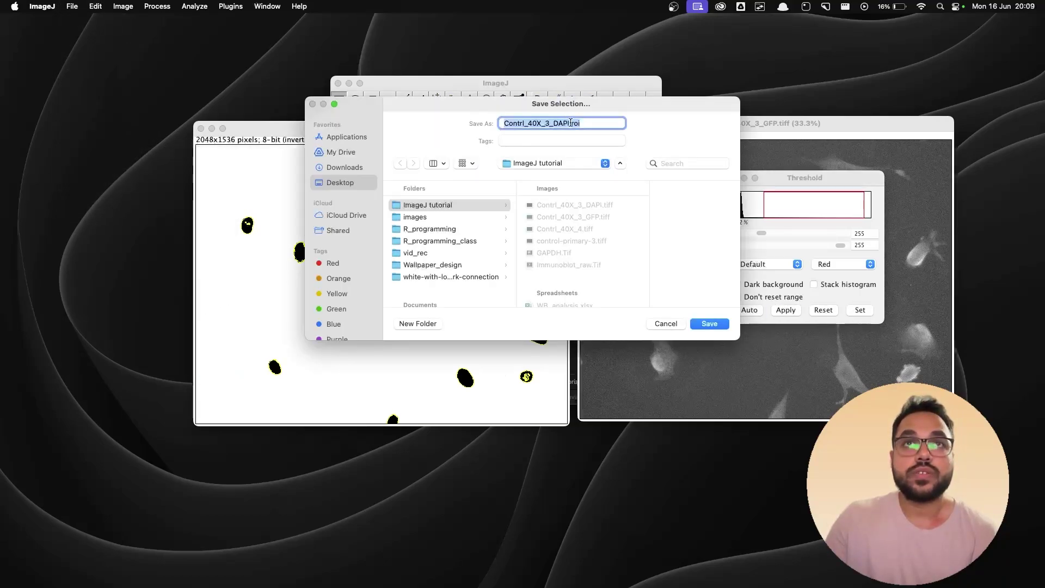
pyautogui.click(571, 123)
pyautogui.moveTo(569, 124); pyautogui.dragTo(488, 125)
pyautogui.write('nus')
pyautogui.press('BackSpace')
pyautogui.write('cleus')
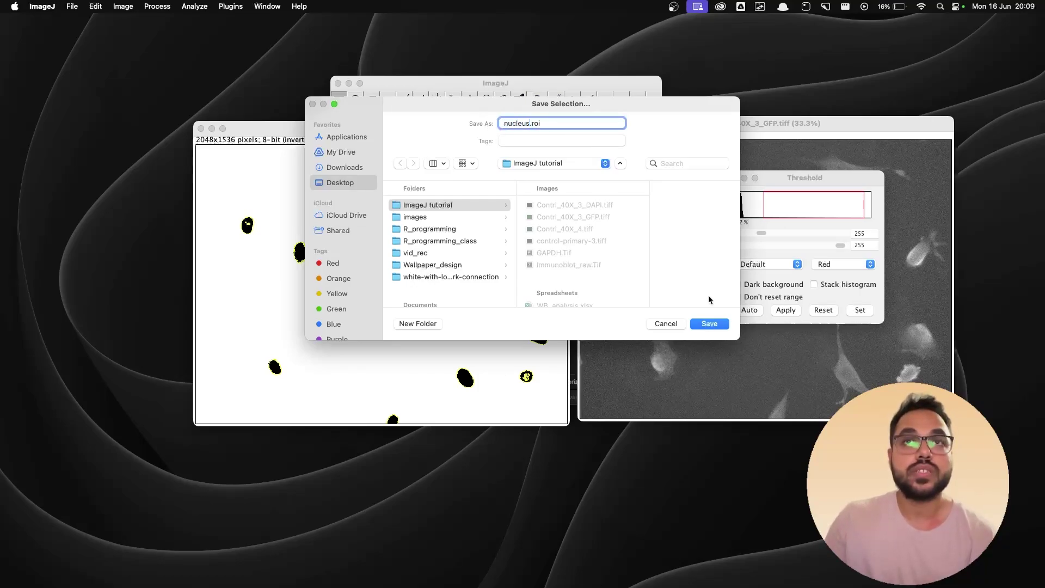
pyautogui.click(720, 325)
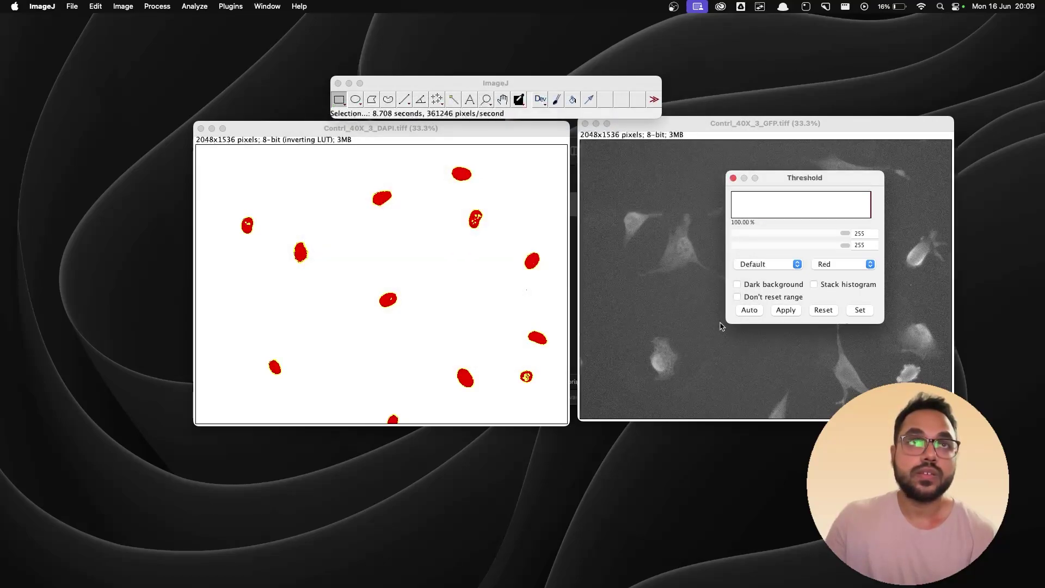
# - Close the DAPI image without saving and move the GFP image window to the left
pyautogui.moveTo(497, 127); pyautogui.dragTo(448, 130)
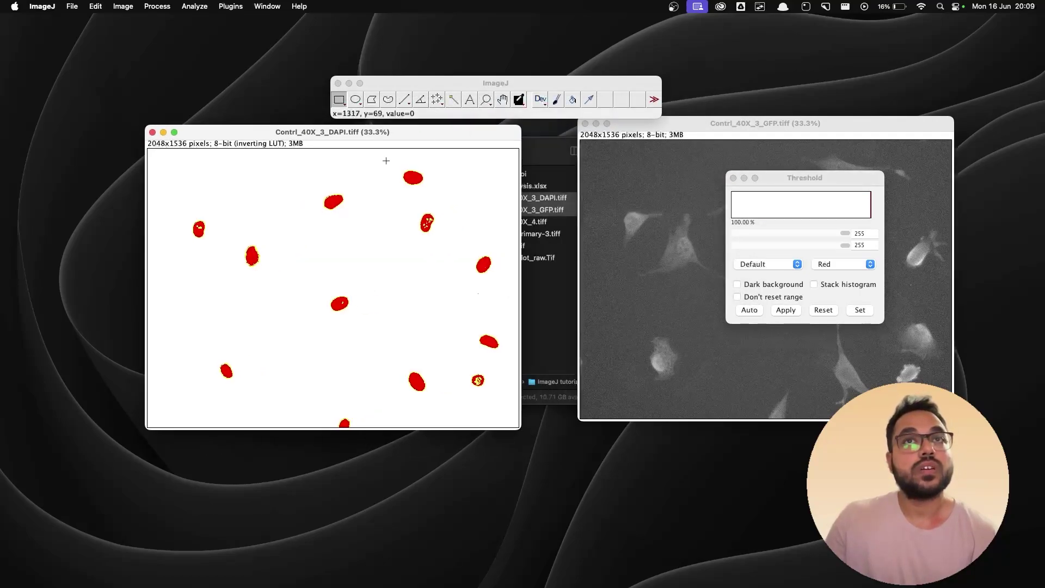
pyautogui.click(153, 133)
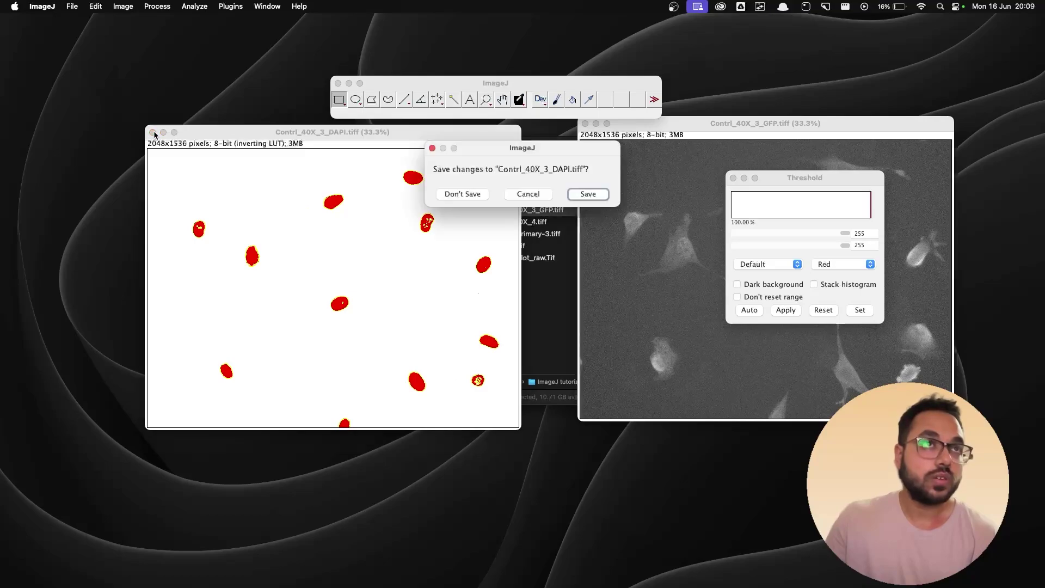
pyautogui.click(477, 193)
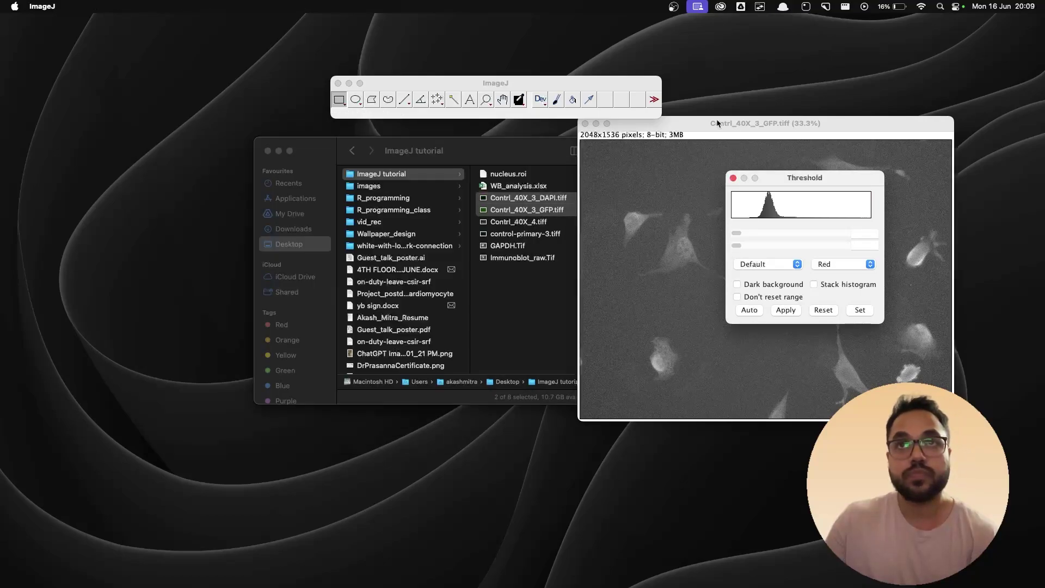
pyautogui.click(775, 124)
pyautogui.moveTo(775, 124); pyautogui.dragTo(256, 134)
pyautogui.moveTo(804, 178); pyautogui.dragTo(853, 175)
pyautogui.click(348, 137)
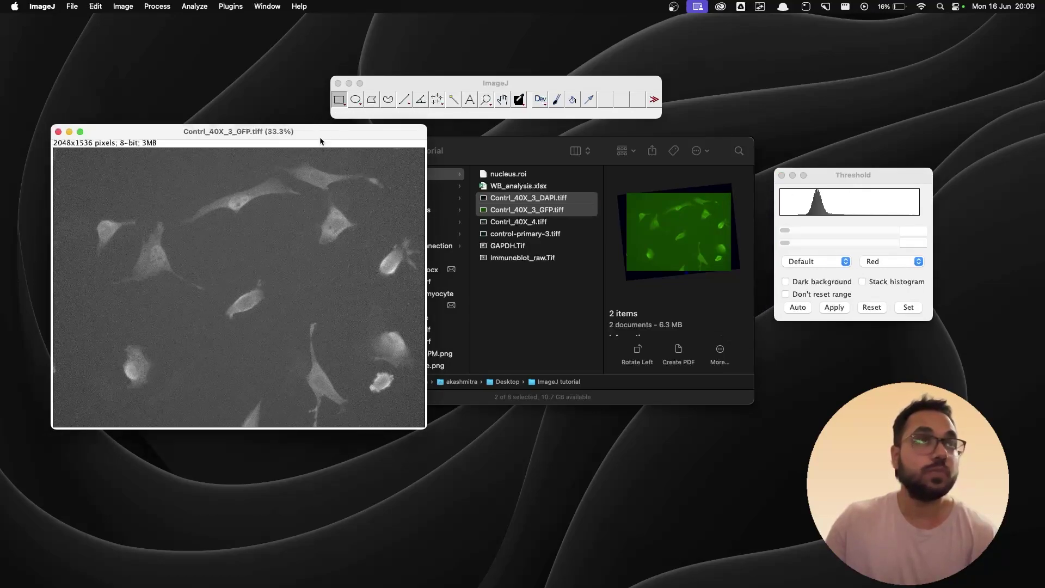
# - Duplicate the GFP image as Contrl_40X_3_GFP-1.tiff at 33.3% and place it beside the original
pyautogui.click(132, 8)
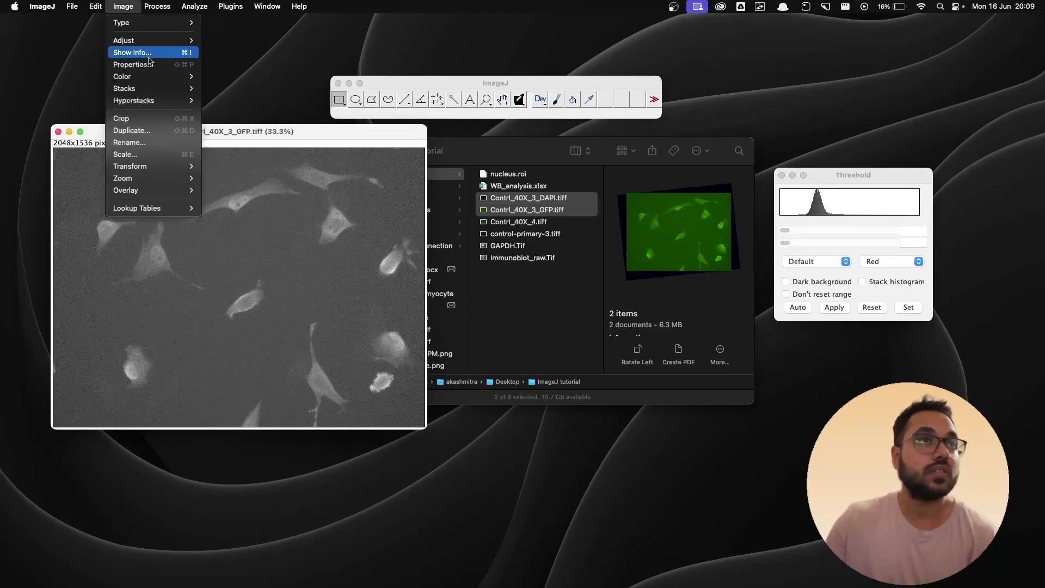
pyautogui.click(139, 131)
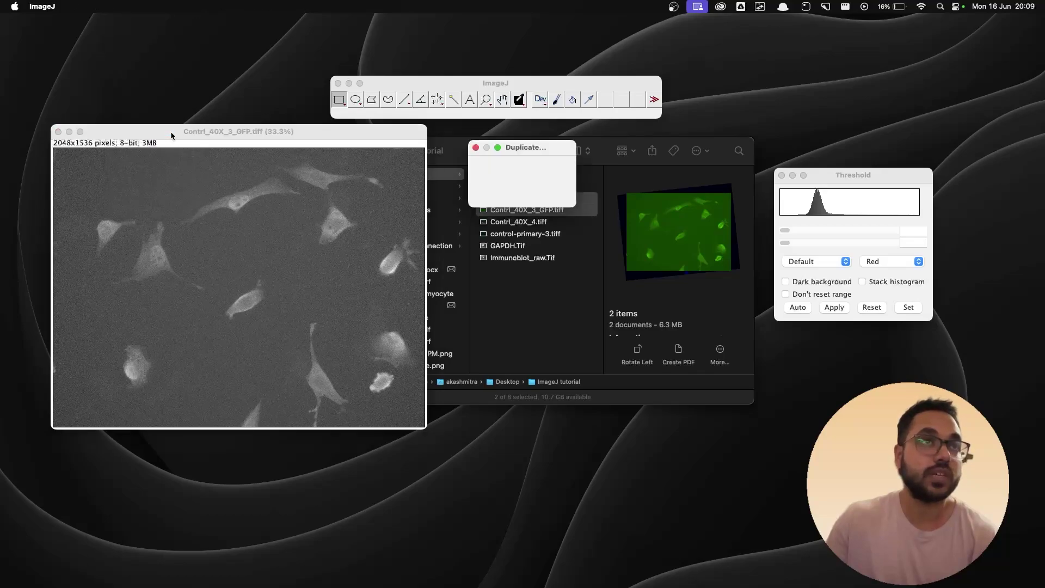
pyautogui.click(548, 196)
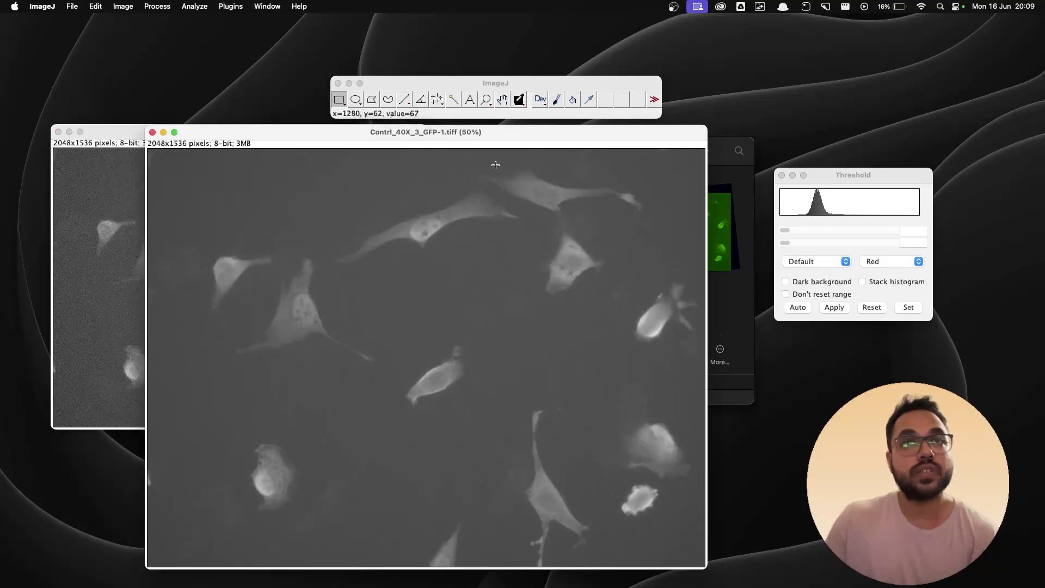
pyautogui.press('-')
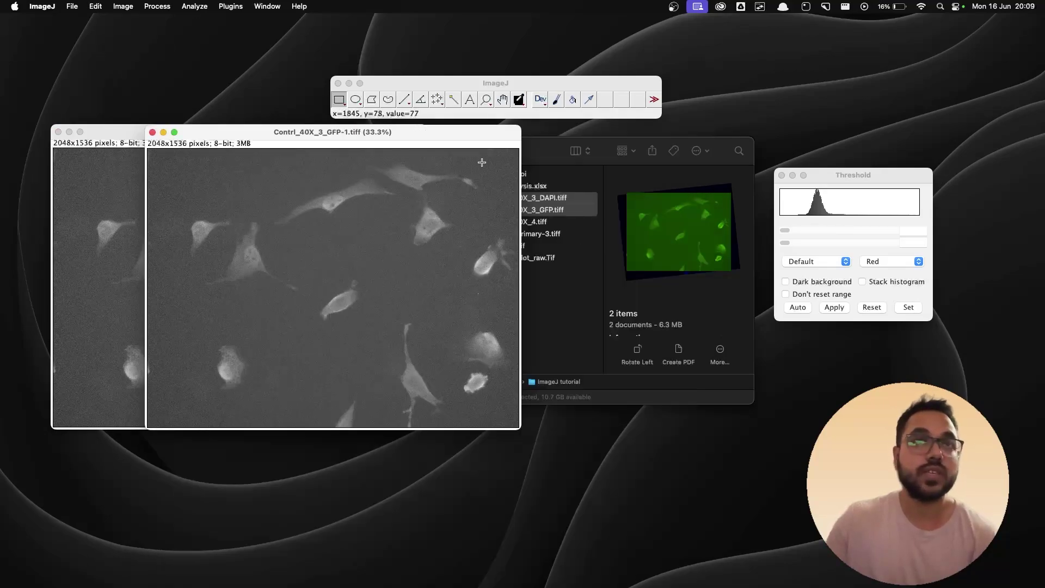
pyautogui.moveTo(409, 132); pyautogui.dragTo(680, 130)
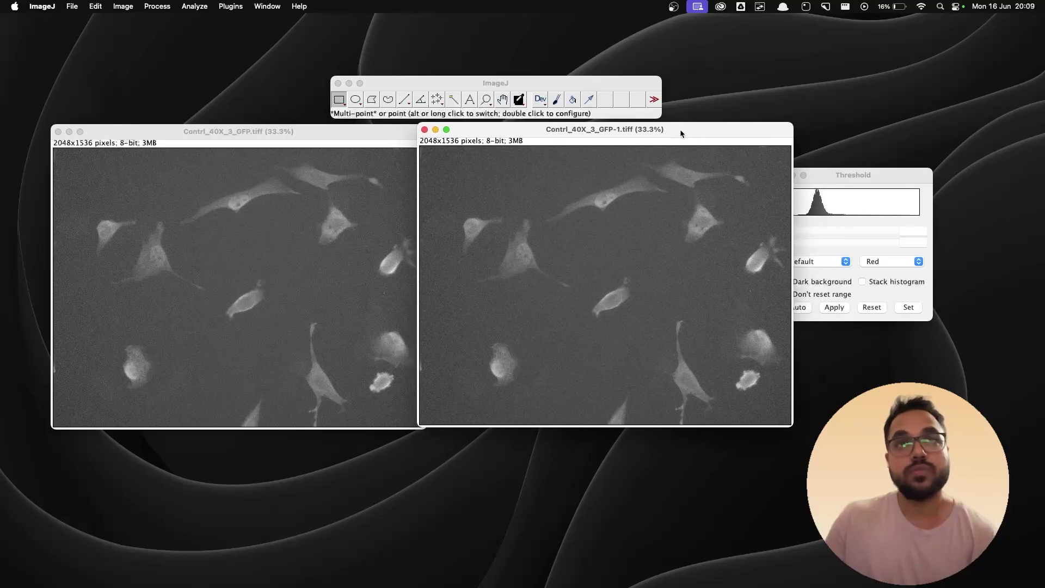
pyautogui.moveTo(374, 133); pyautogui.dragTo(364, 133)
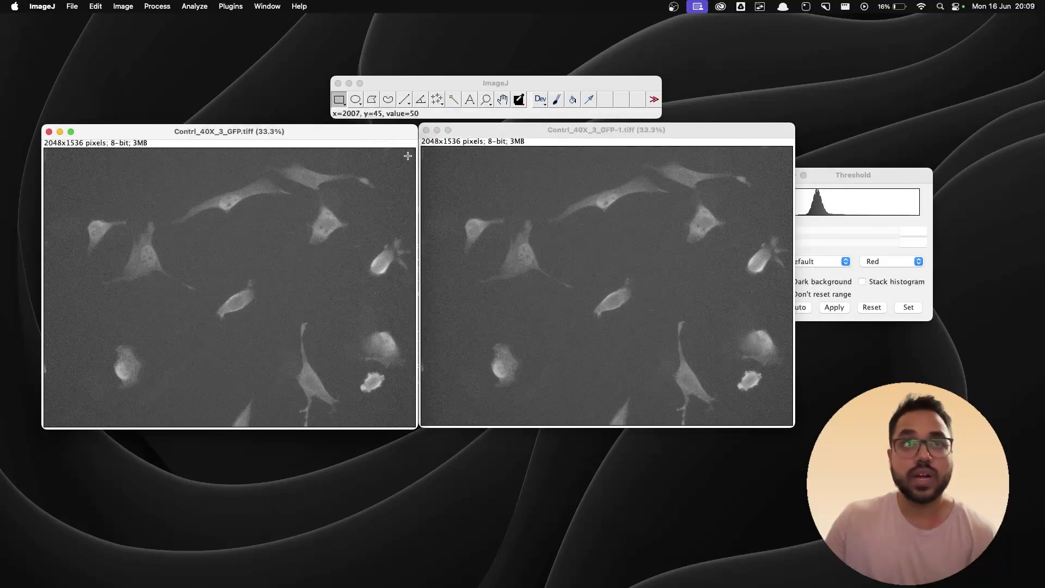
pyautogui.moveTo(834, 176); pyautogui.dragTo(877, 172)
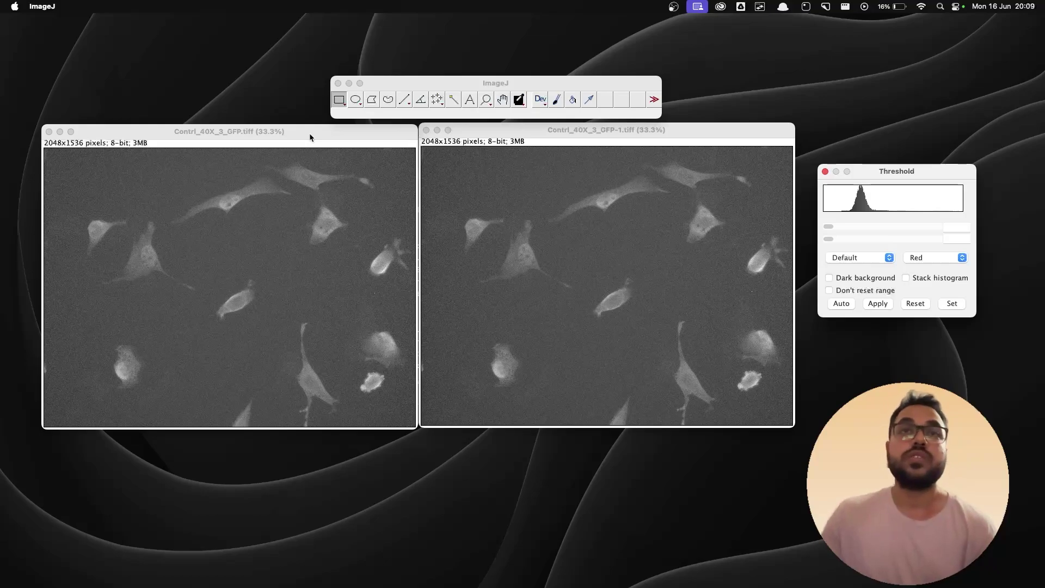
pyautogui.moveTo(537, 129); pyautogui.dragTo(537, 132)
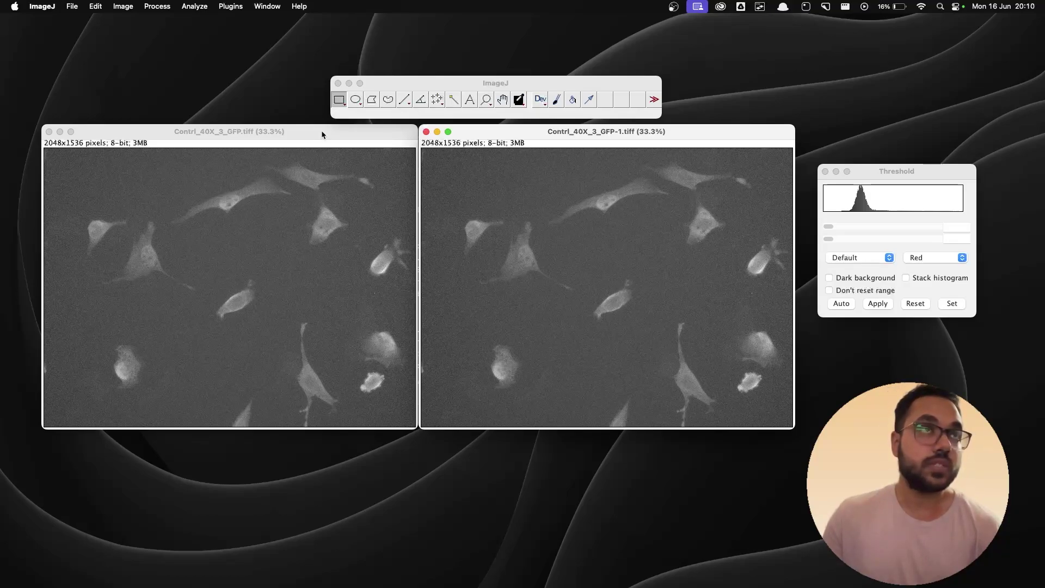
pyautogui.click(118, 7)
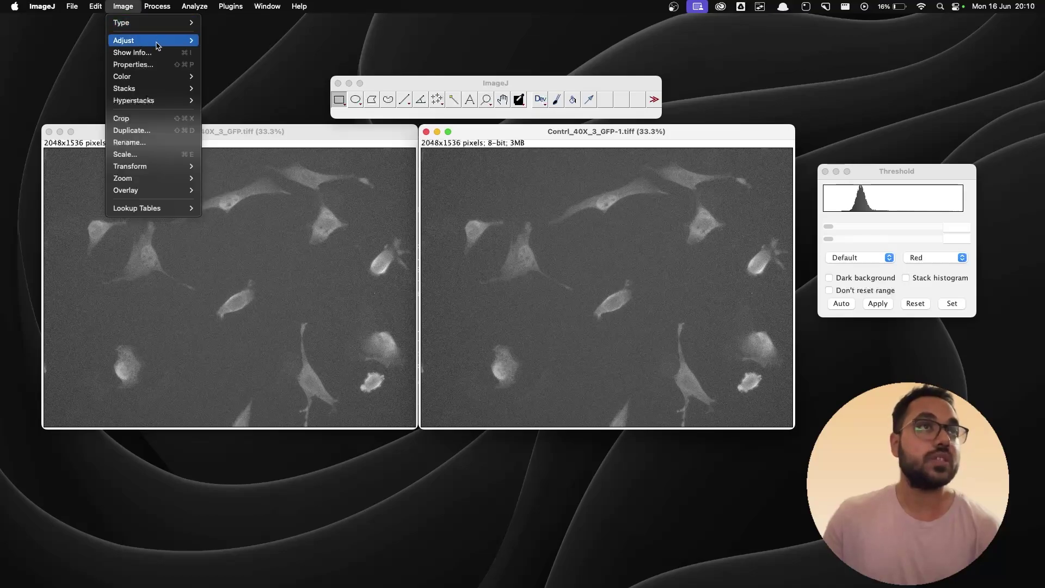
# - Threshold the duplicate GFP image, raising the lower limit to 95
pyautogui.moveTo(127, 41)
pyautogui.click(242, 79)
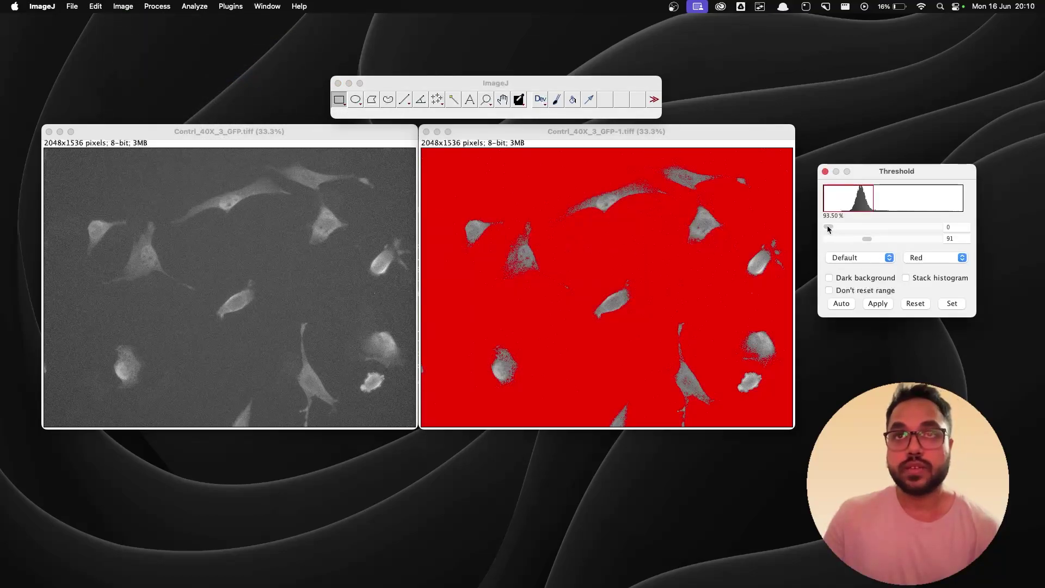
pyautogui.moveTo(829, 227); pyautogui.dragTo(871, 229)
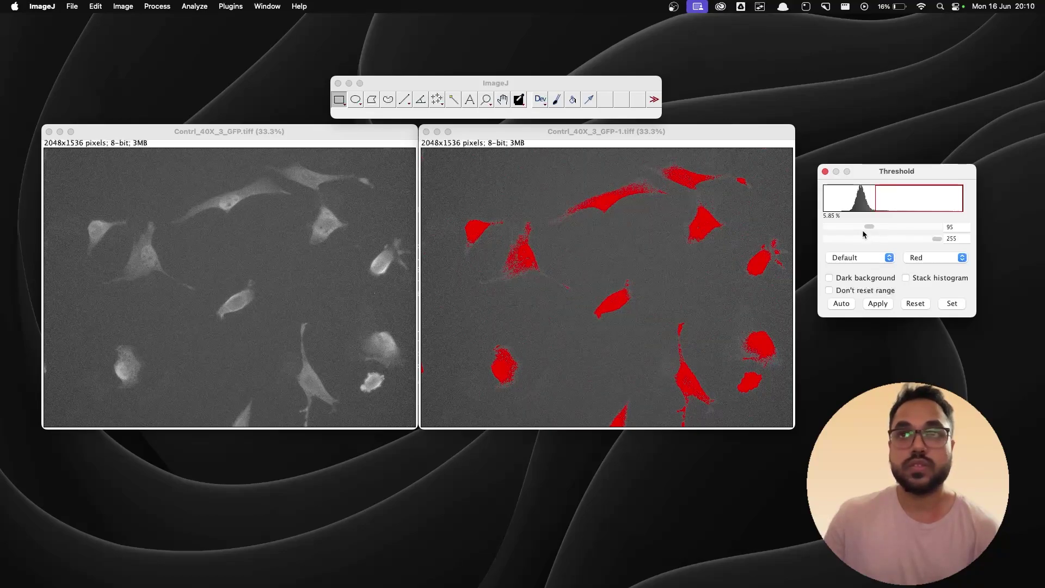
# - Threshold the original GFP image at 95–255 so the cell bodies show in red
pyautogui.click(327, 136)
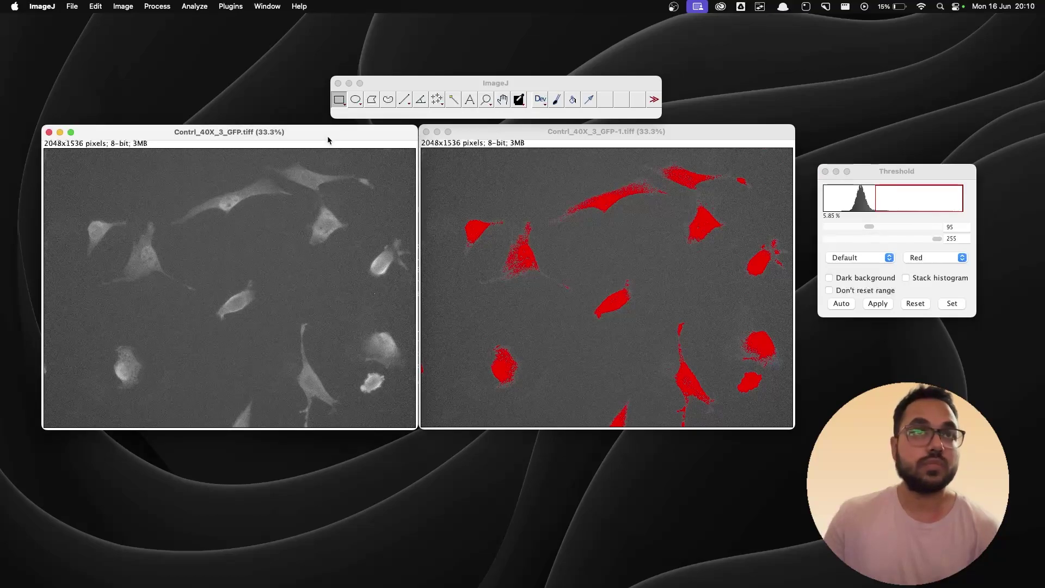
pyautogui.click(937, 241)
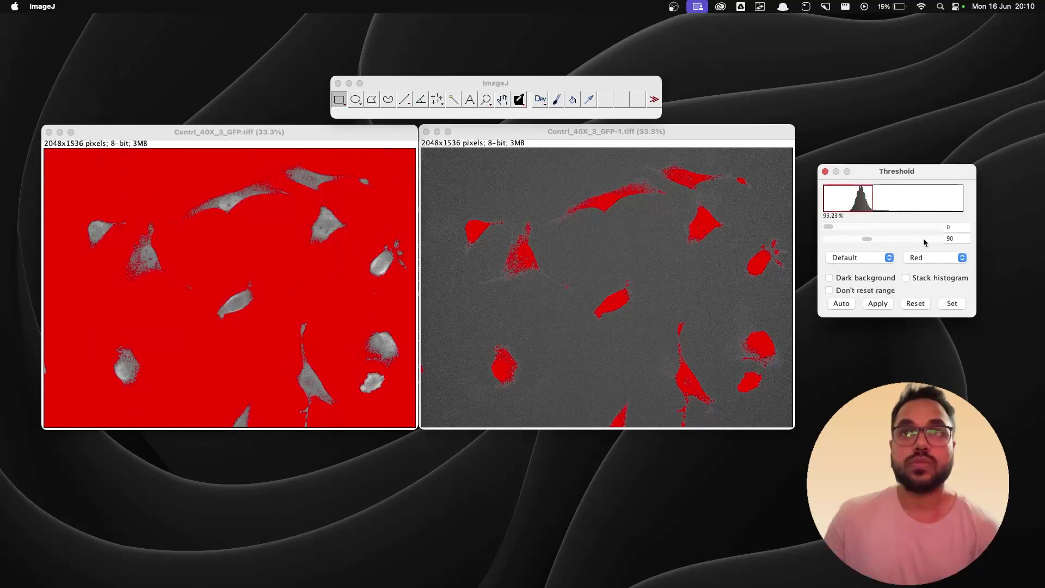
pyautogui.moveTo(868, 239); pyautogui.dragTo(934, 239)
pyautogui.moveTo(828, 227); pyautogui.dragTo(869, 228)
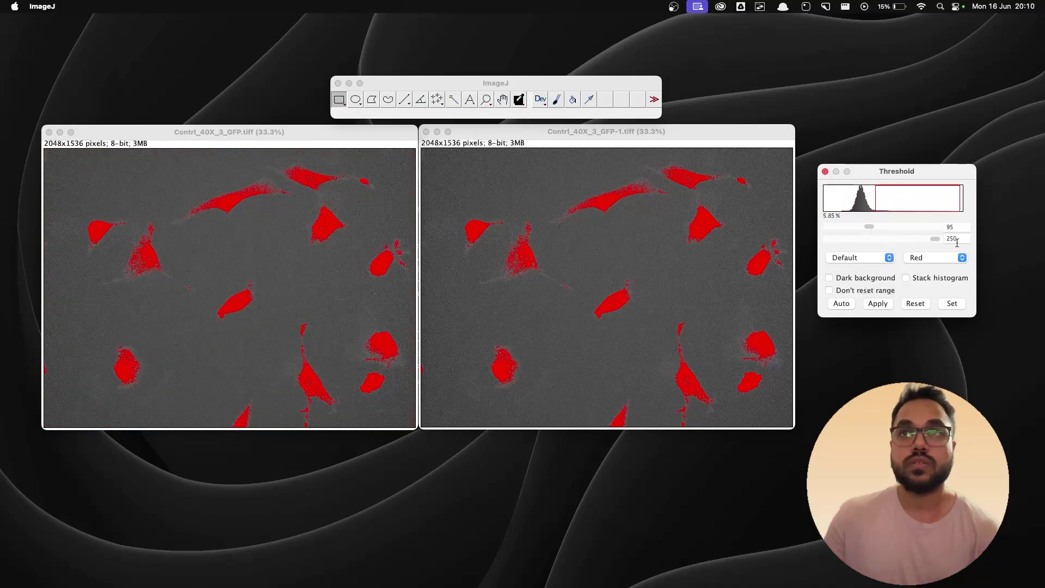
pyautogui.moveTo(936, 239); pyautogui.dragTo(951, 239)
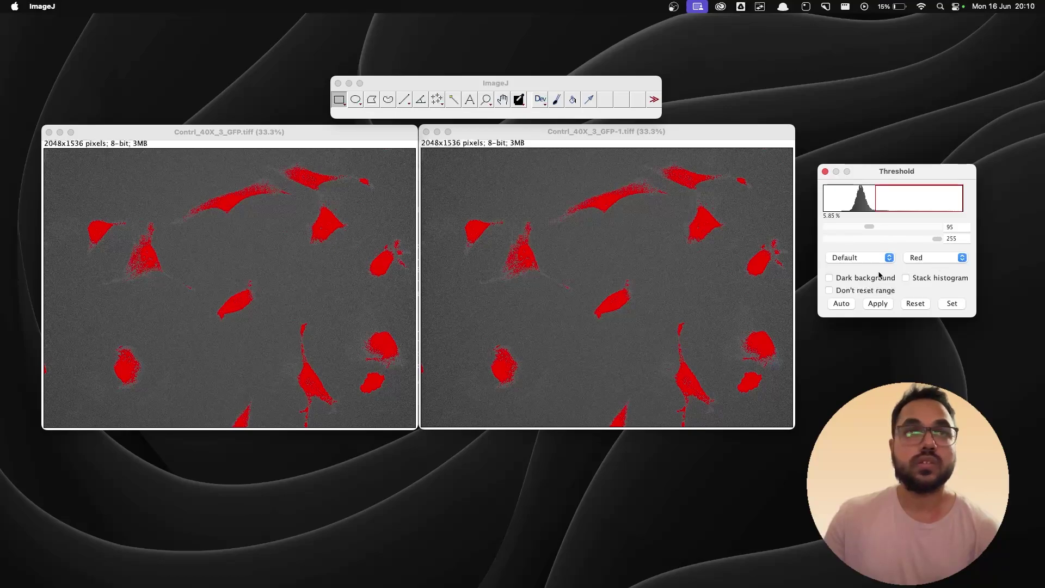
pyautogui.click(700, 130)
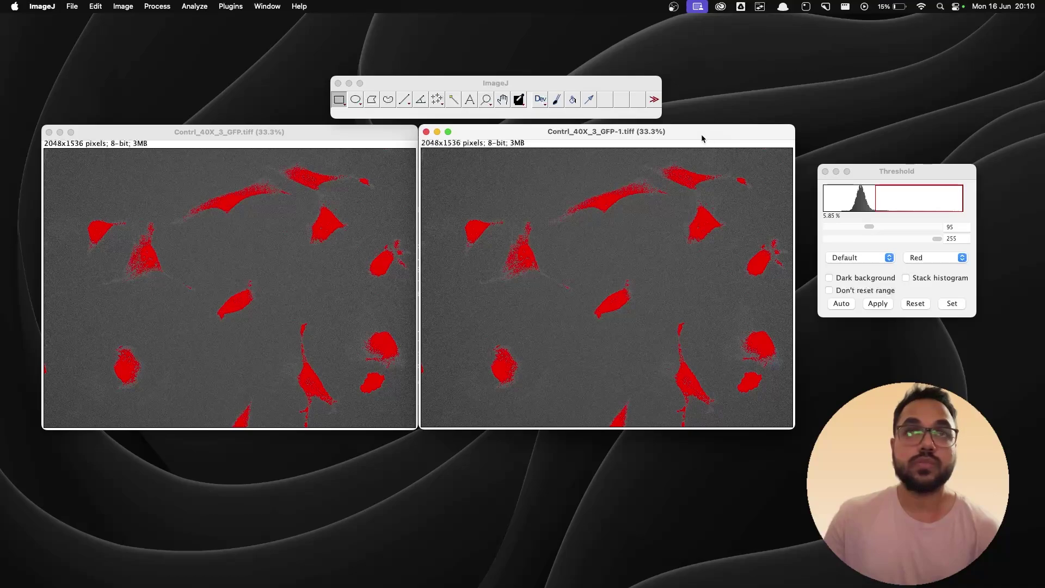
# - Load nucleus.roi onto the Contrl_40X_3_GFP-1.tiff copy
pyautogui.click(79, 10)
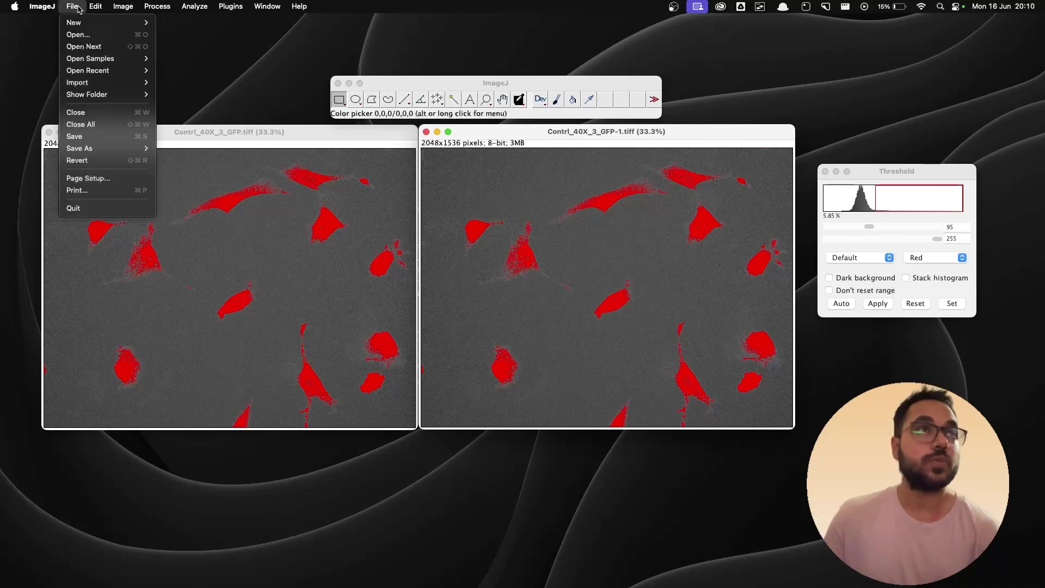
pyautogui.click(86, 35)
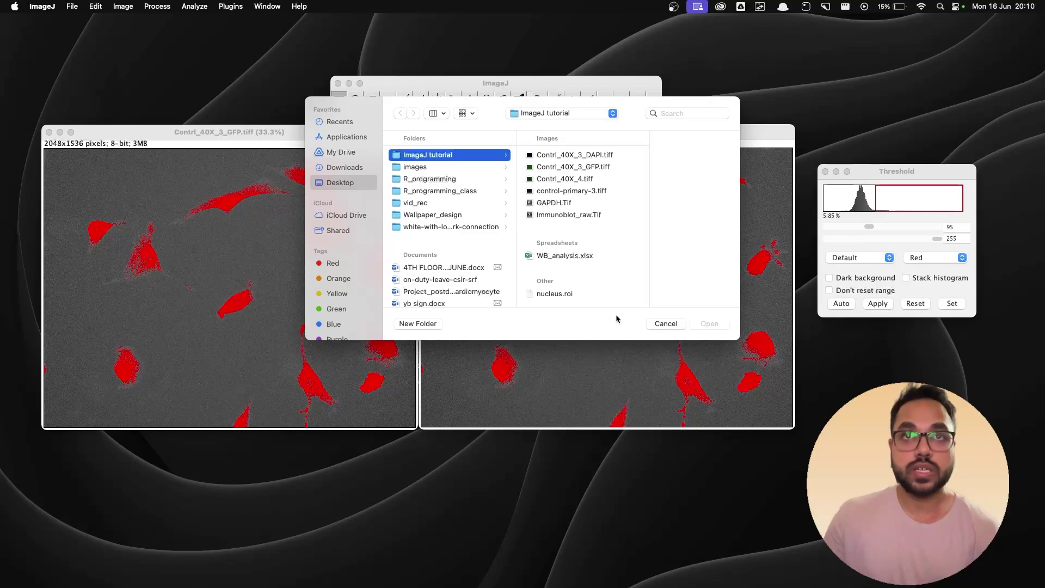
pyautogui.click(553, 297)
pyautogui.click(554, 294)
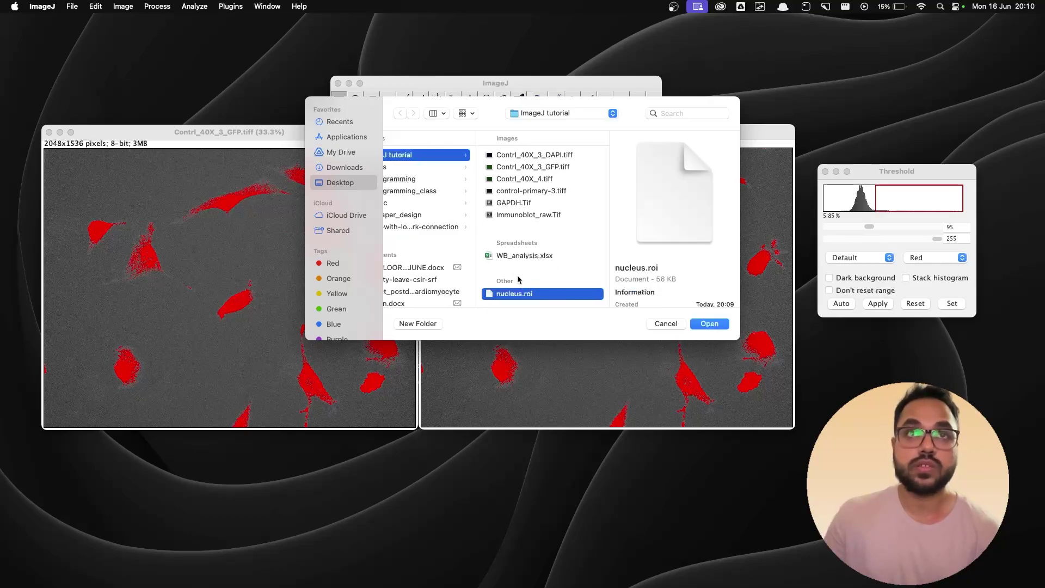
pyautogui.click(709, 323)
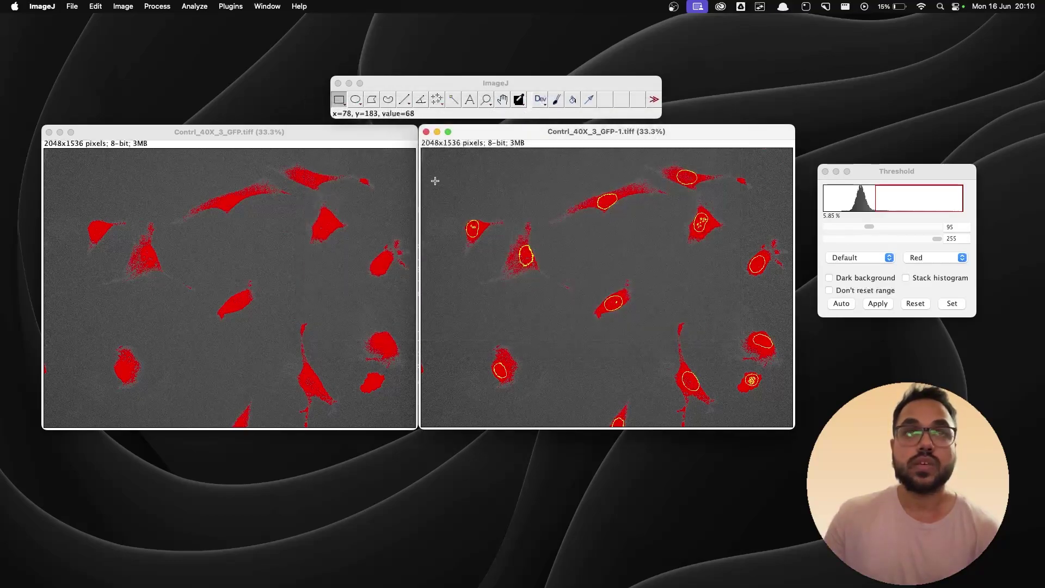
# - Load nucleus.roi onto the original Contrl_40X_3_GFP.tiff image as well
pyautogui.click(291, 136)
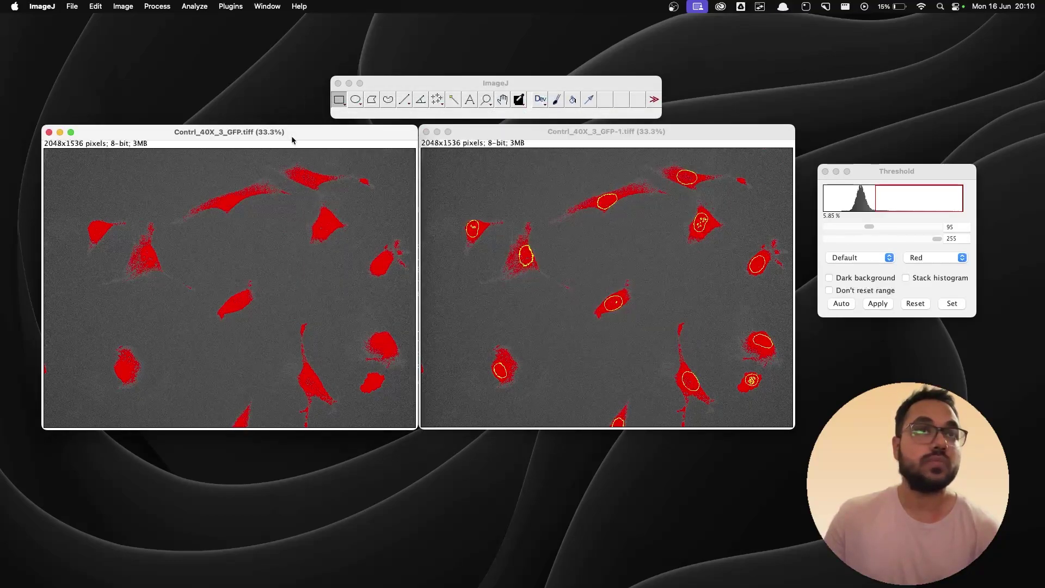
pyautogui.click(73, 8)
pyautogui.click(97, 38)
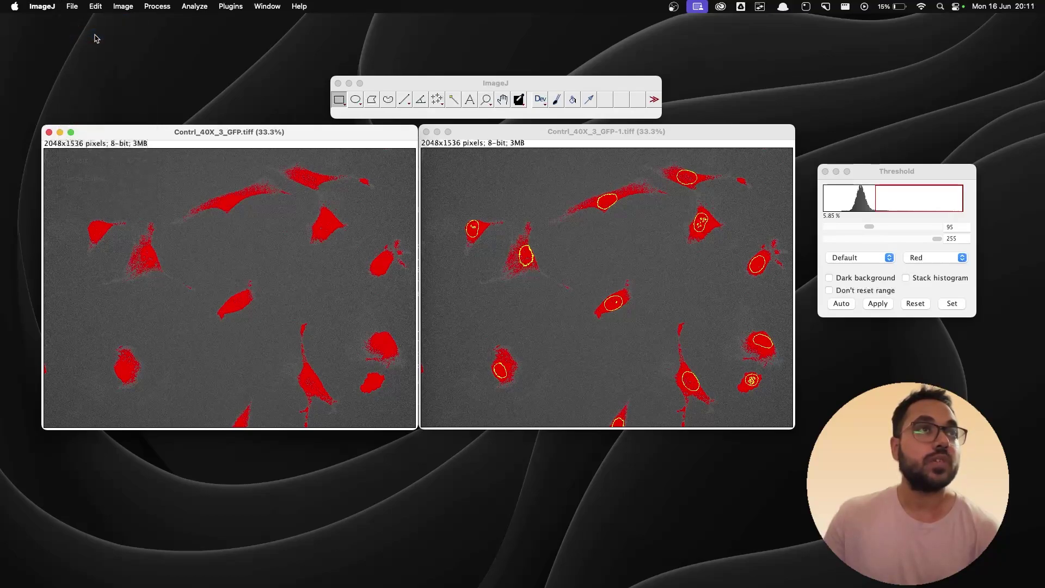
pyautogui.click(560, 294)
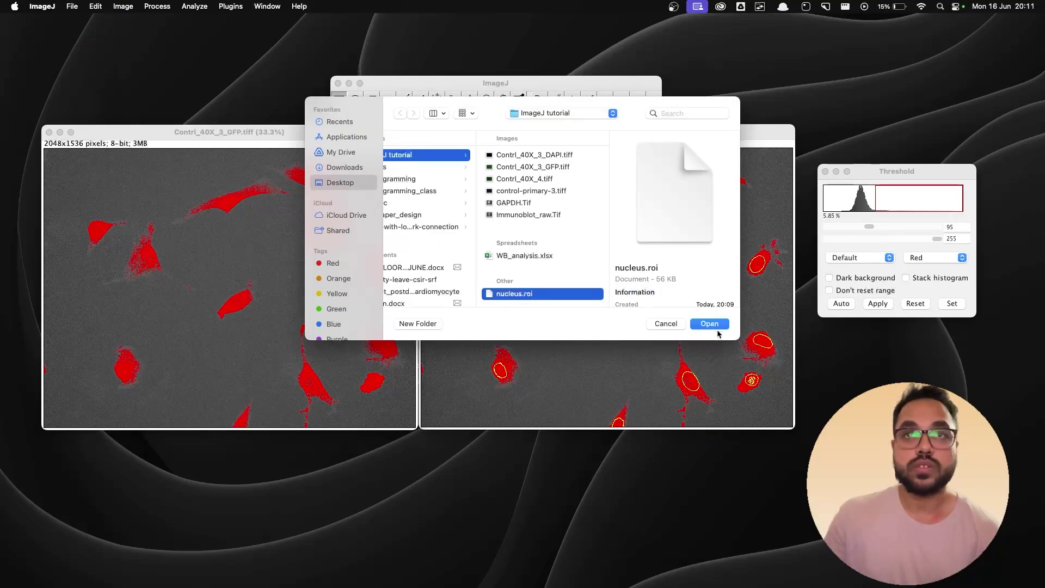
pyautogui.click(710, 324)
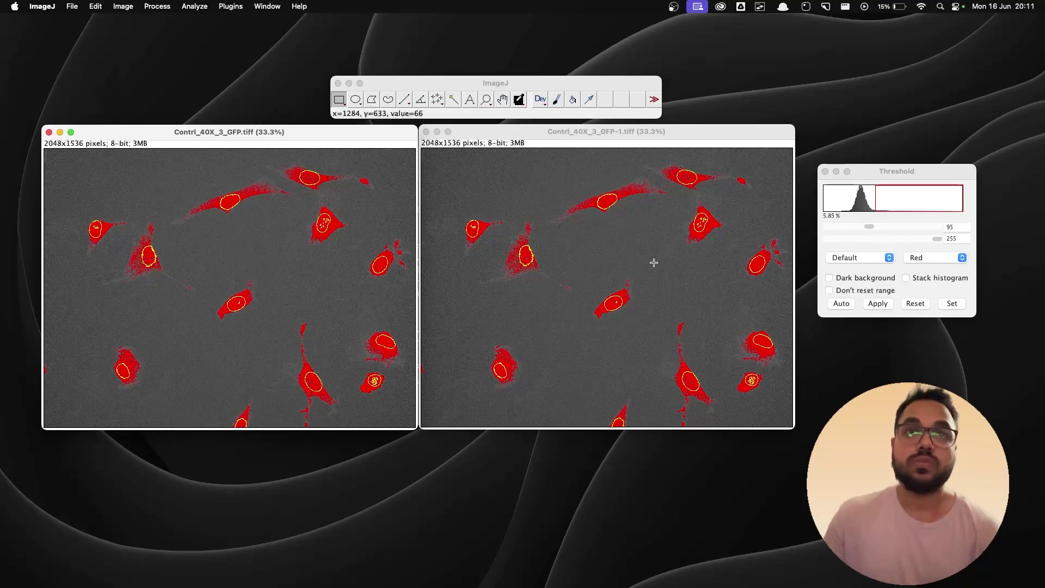
pyautogui.click(467, 144)
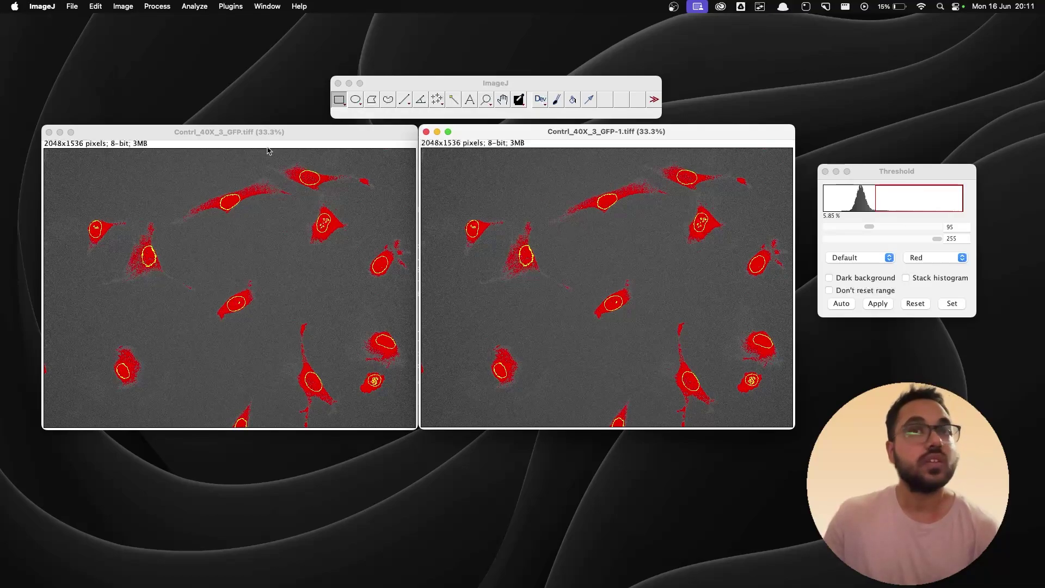
pyautogui.click(95, 6)
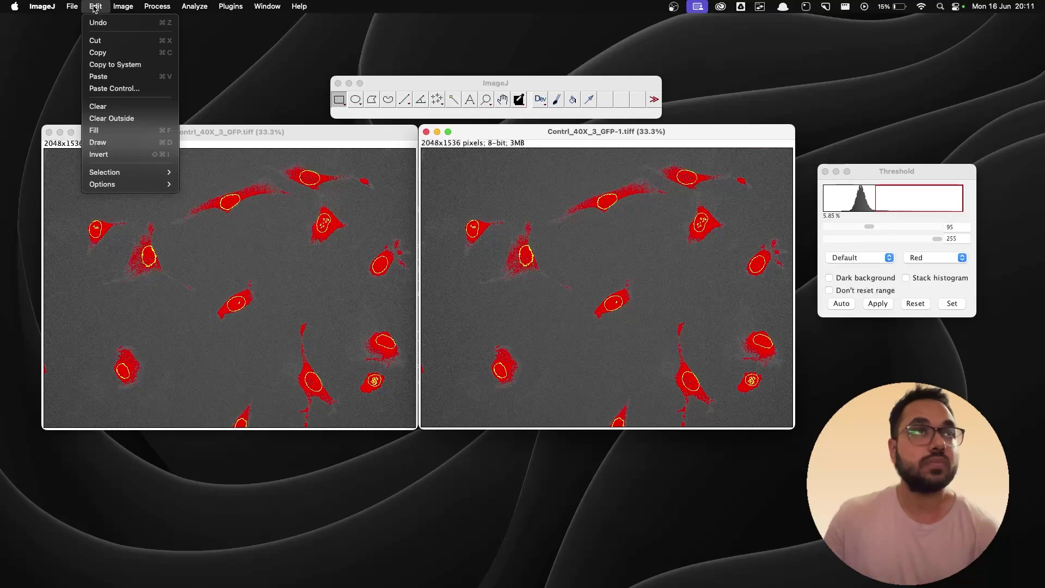
# - Run Clear Outside on the GFP-1 copy so only the nucleus pixels remain, then select the original GFP image
pyautogui.click(135, 118)
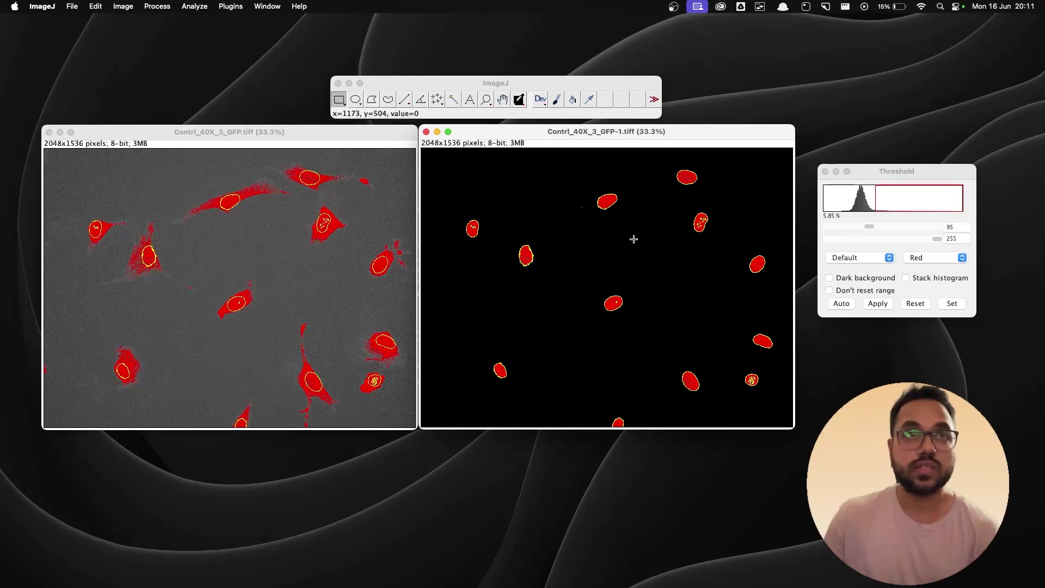
pyautogui.click(322, 132)
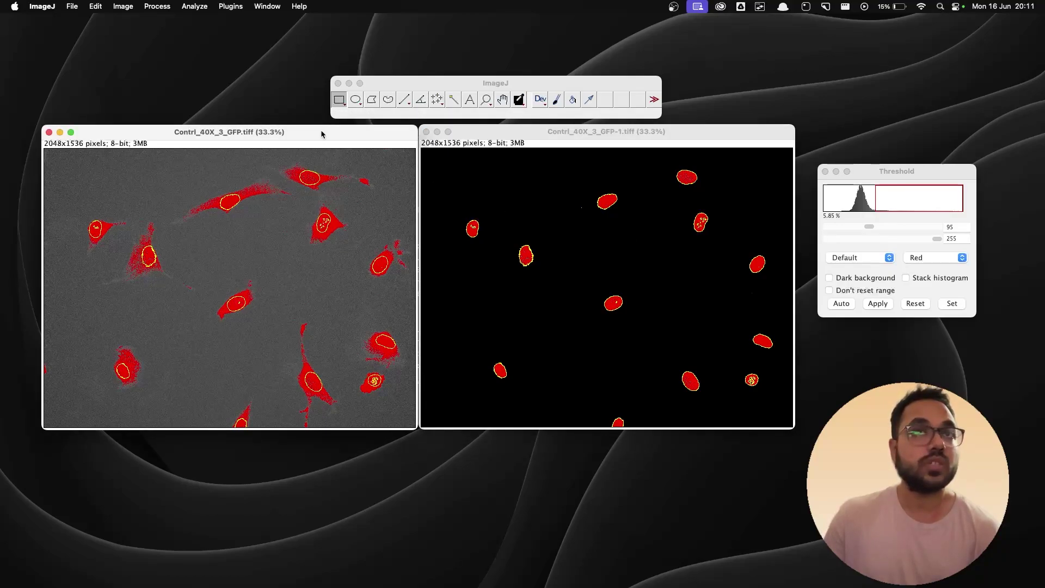
pyautogui.click(91, 8)
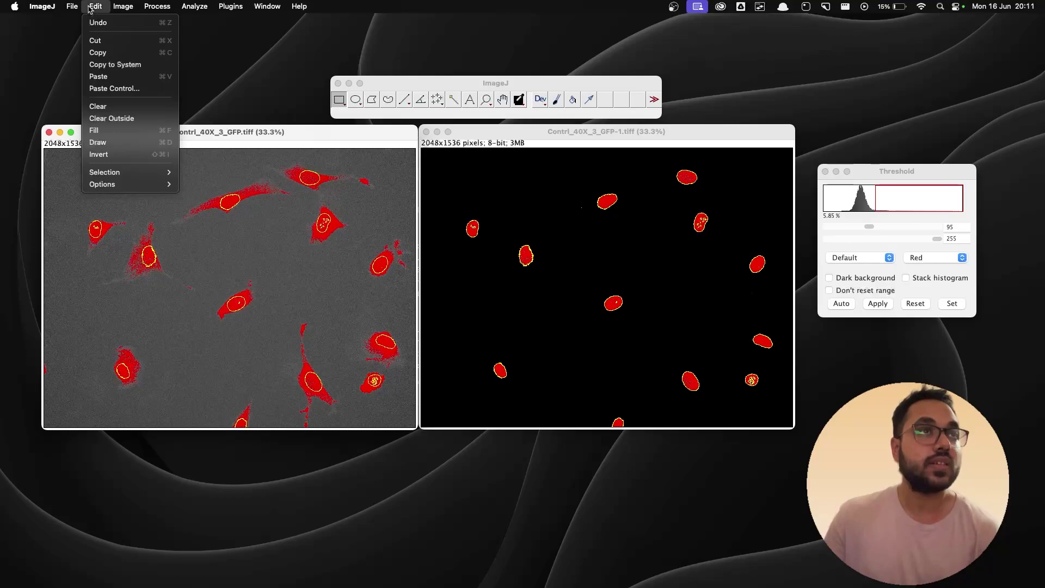
# - Create a selection from the original GFP image's 95–255 threshold, then make the nuclei-only GFP-1 image active
pyautogui.moveTo(147, 177)
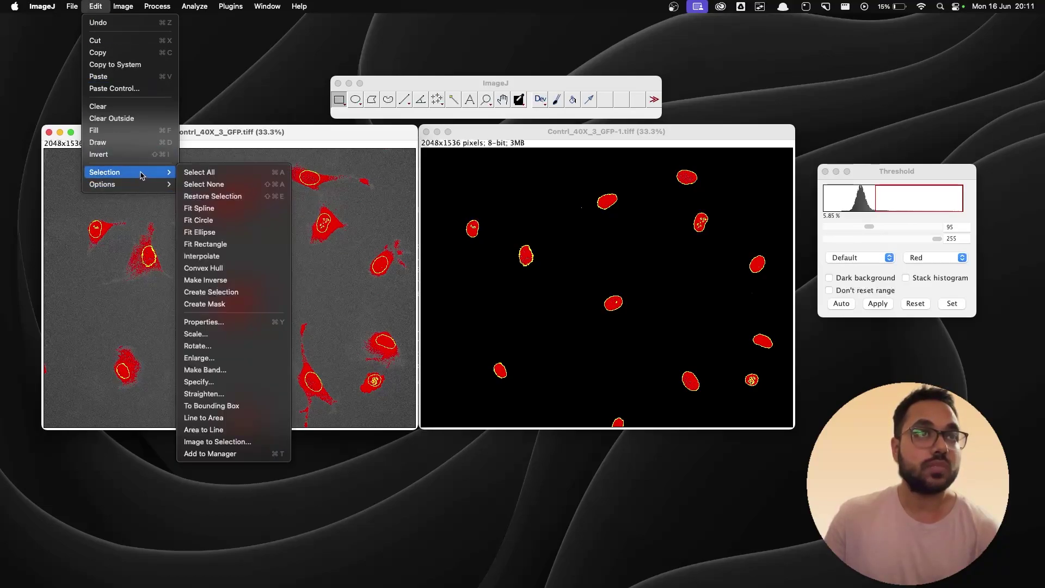
pyautogui.click(224, 292)
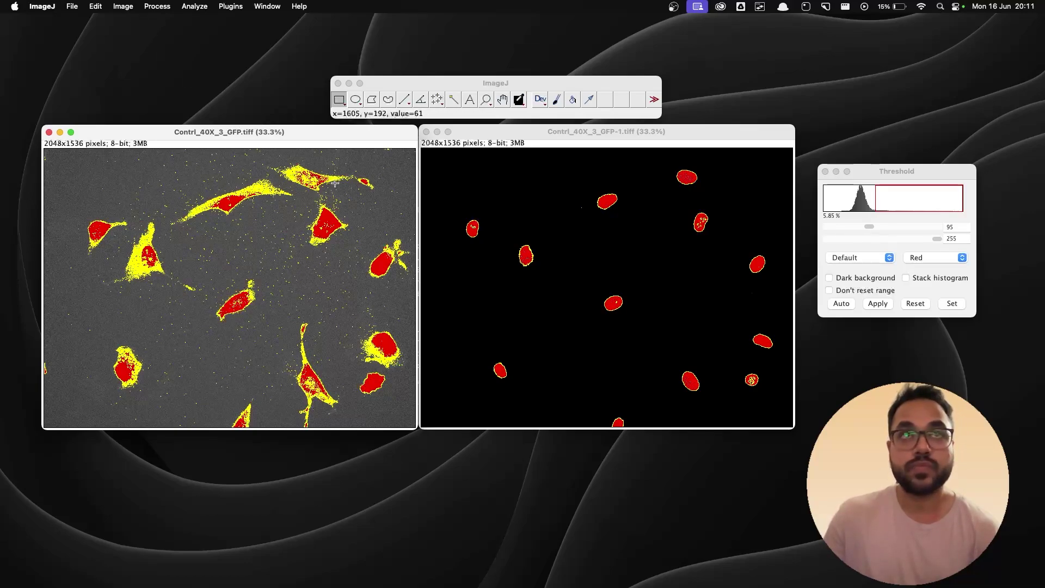
pyautogui.click(471, 136)
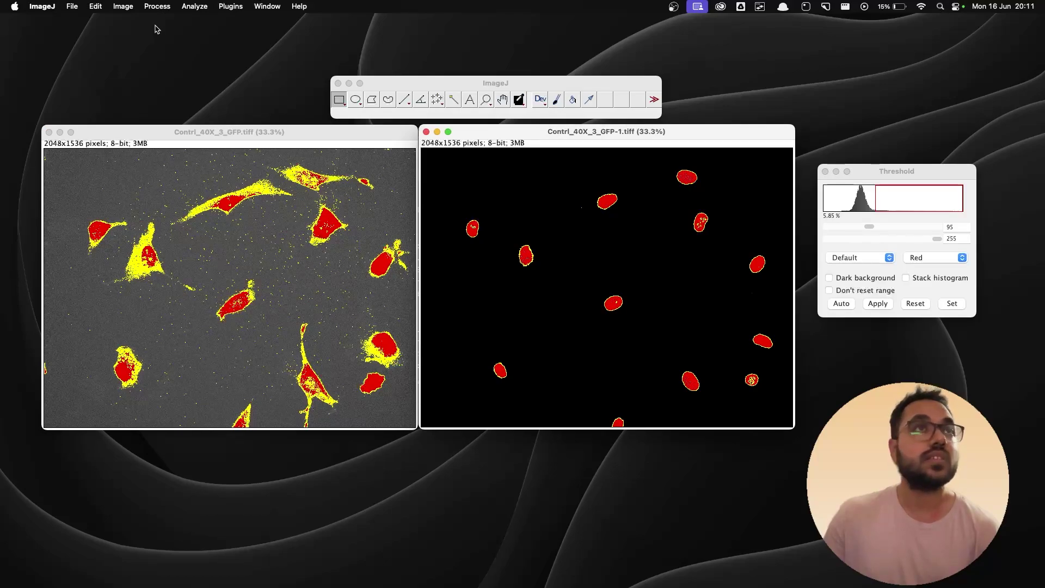
pyautogui.click(194, 7)
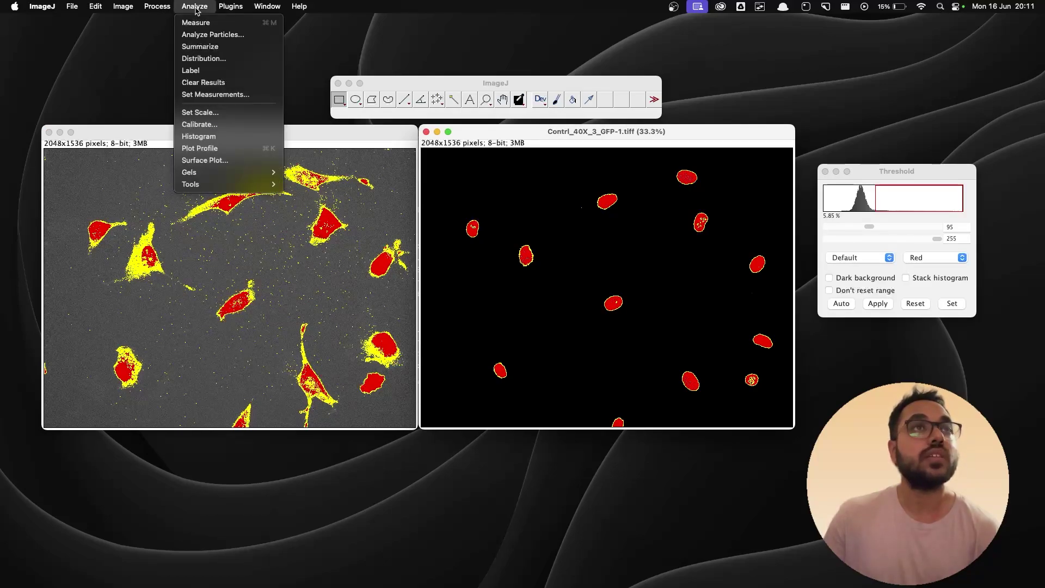
# - In Set Measurements, enable Area, Mean, Integrated density and Limit to threshold
pyautogui.click(211, 94)
pyautogui.moveTo(485, 106); pyautogui.dragTo(400, 117)
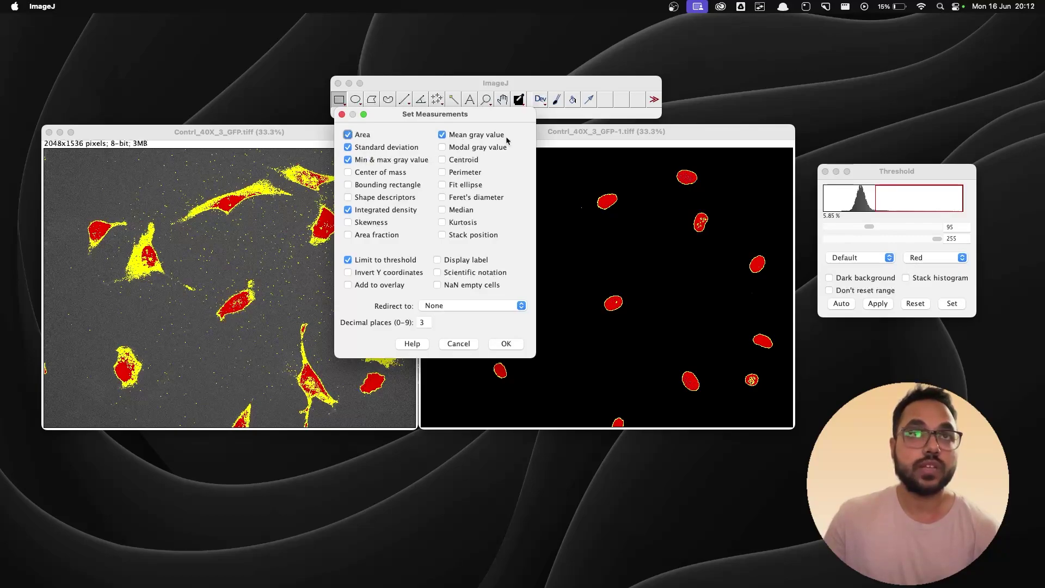
pyautogui.click(506, 344)
# - Measure GFP-1 nuclei: area 60842, mean 126.221, IntDen 7679520
pyautogui.click(195, 6)
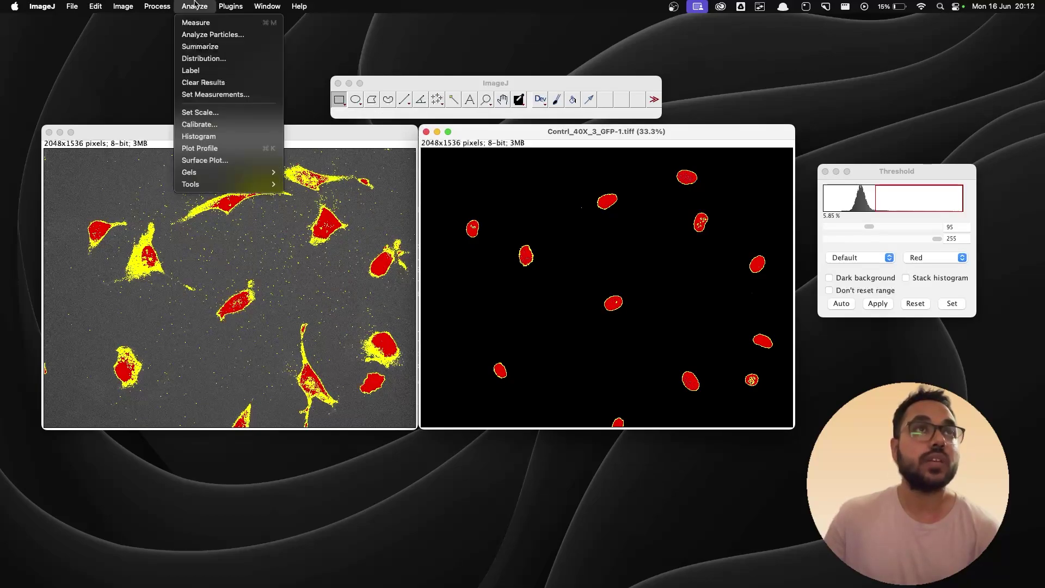
pyautogui.click(203, 23)
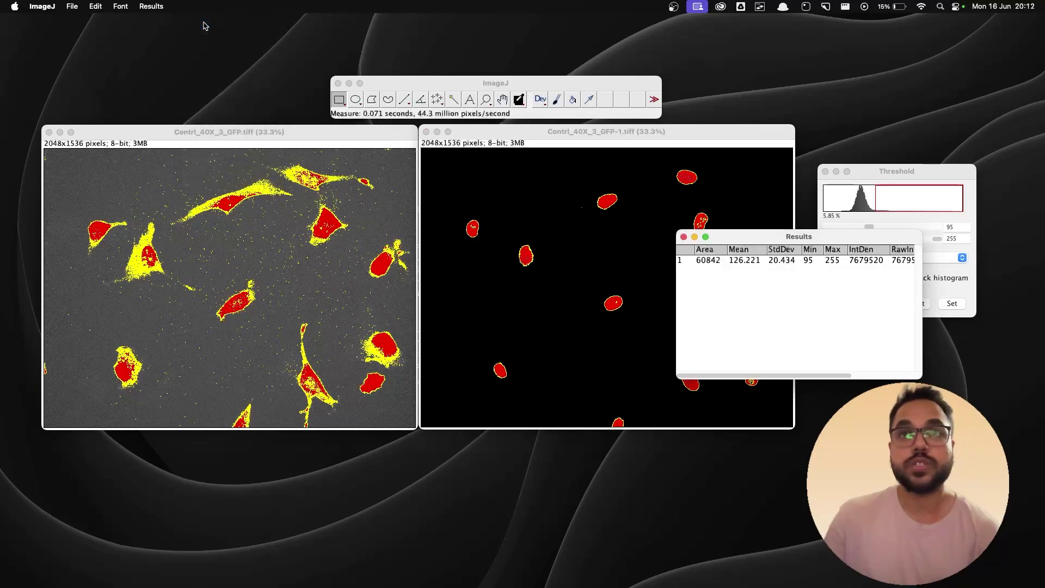
pyautogui.moveTo(762, 238); pyautogui.dragTo(755, 206)
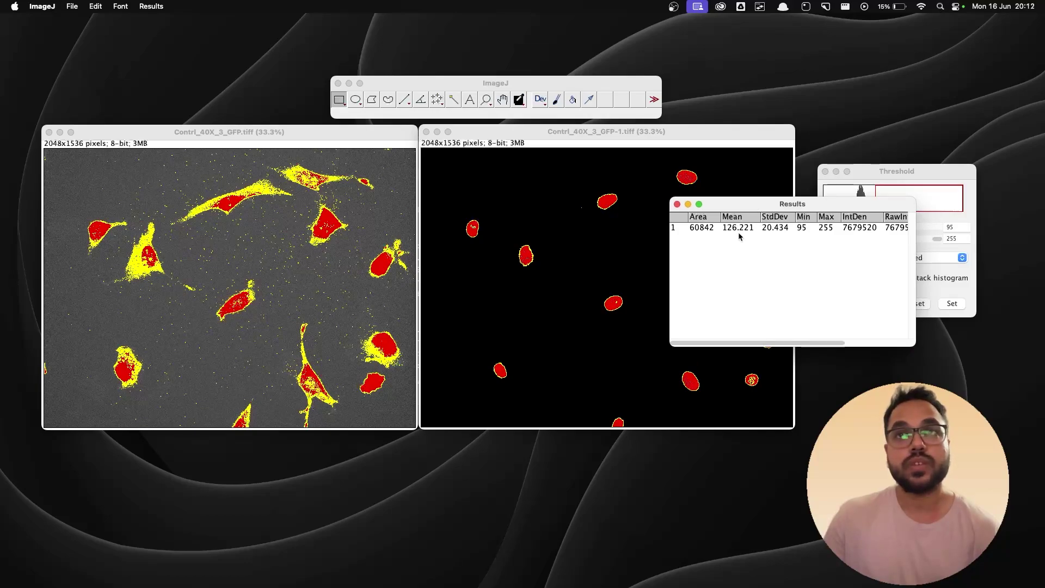
# - Measure the original GFP selection (area 183991, mean 117.461, IntDen 21611810) and review the Results columns
pyautogui.click(330, 137)
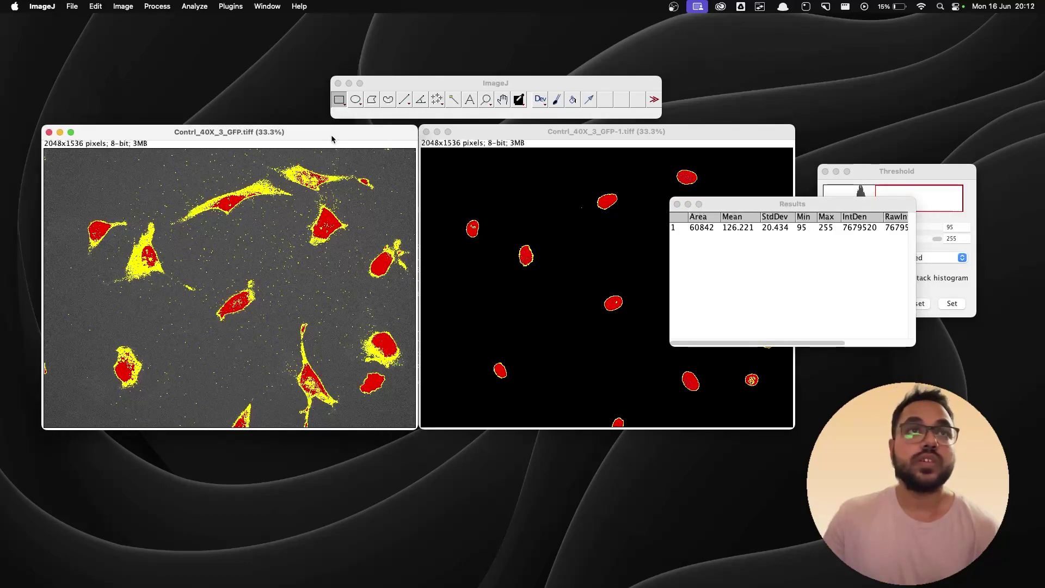
pyautogui.click(203, 8)
pyautogui.click(214, 23)
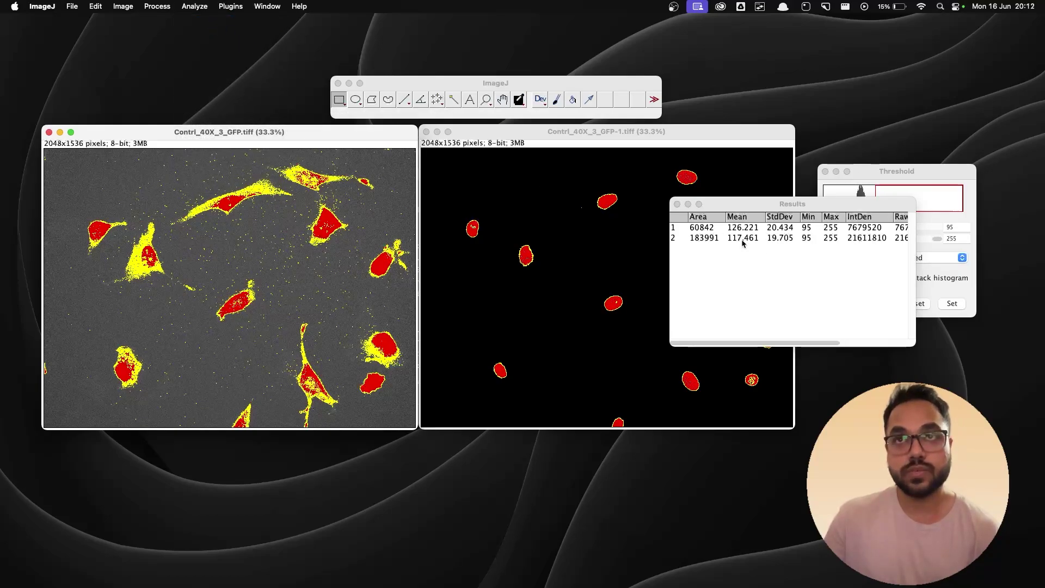
pyautogui.moveTo(794, 343); pyautogui.dragTo(851, 348)
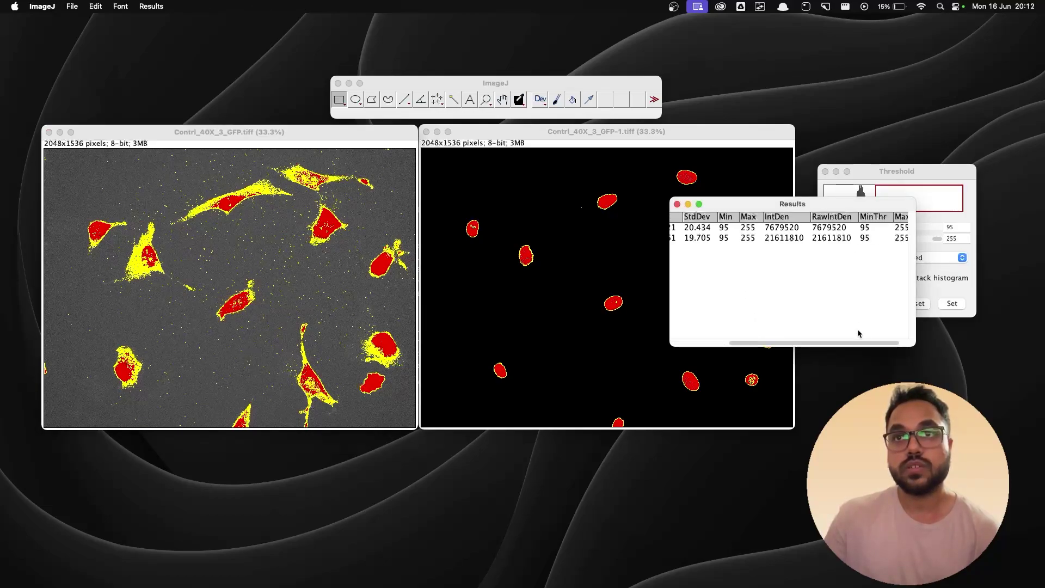
pyautogui.moveTo(857, 344); pyautogui.dragTo(805, 345)
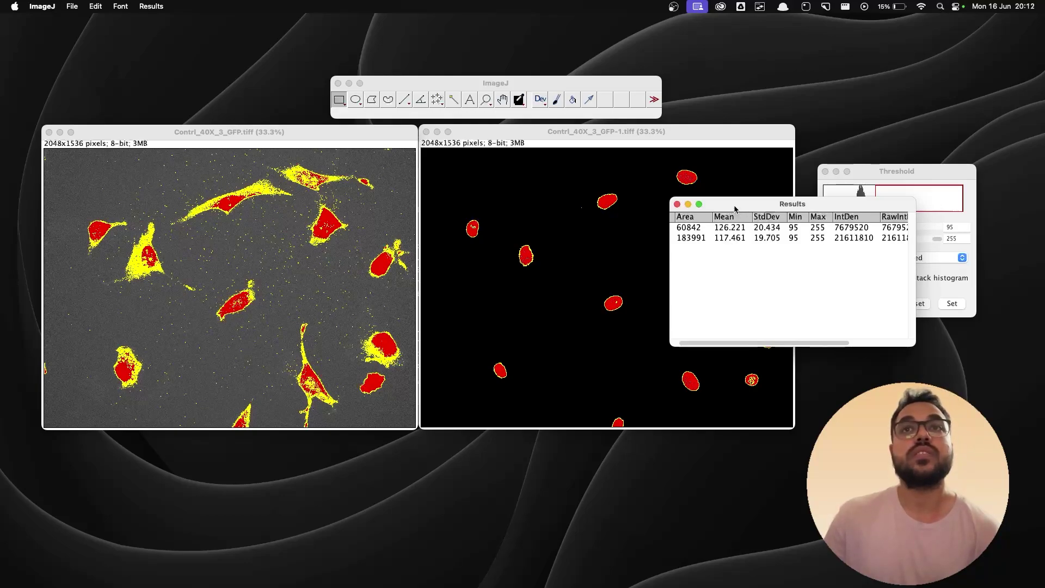
pyautogui.moveTo(734, 206); pyautogui.dragTo(751, 226)
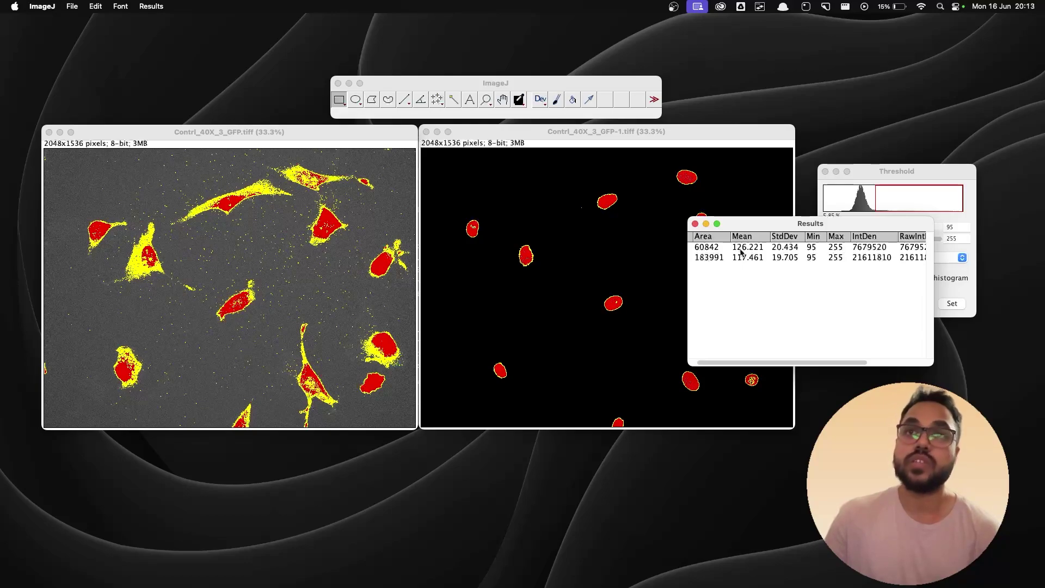
pyautogui.moveTo(762, 227); pyautogui.dragTo(770, 274)
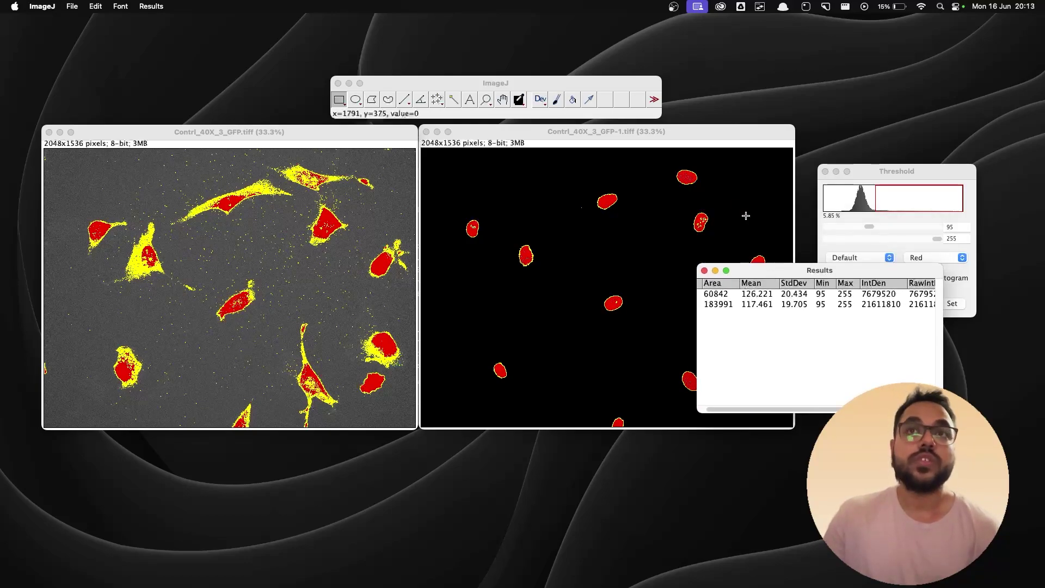